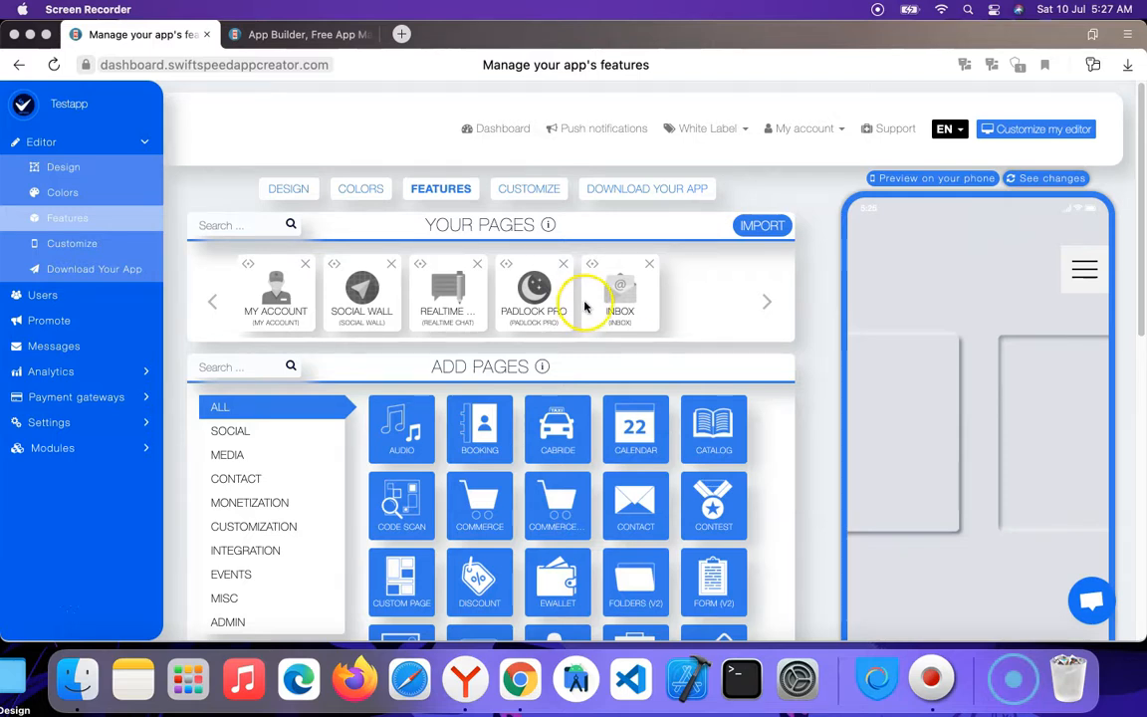
Search the available pages for "Invi" and add the Invite A Friend page to Testapp
click(217, 368)
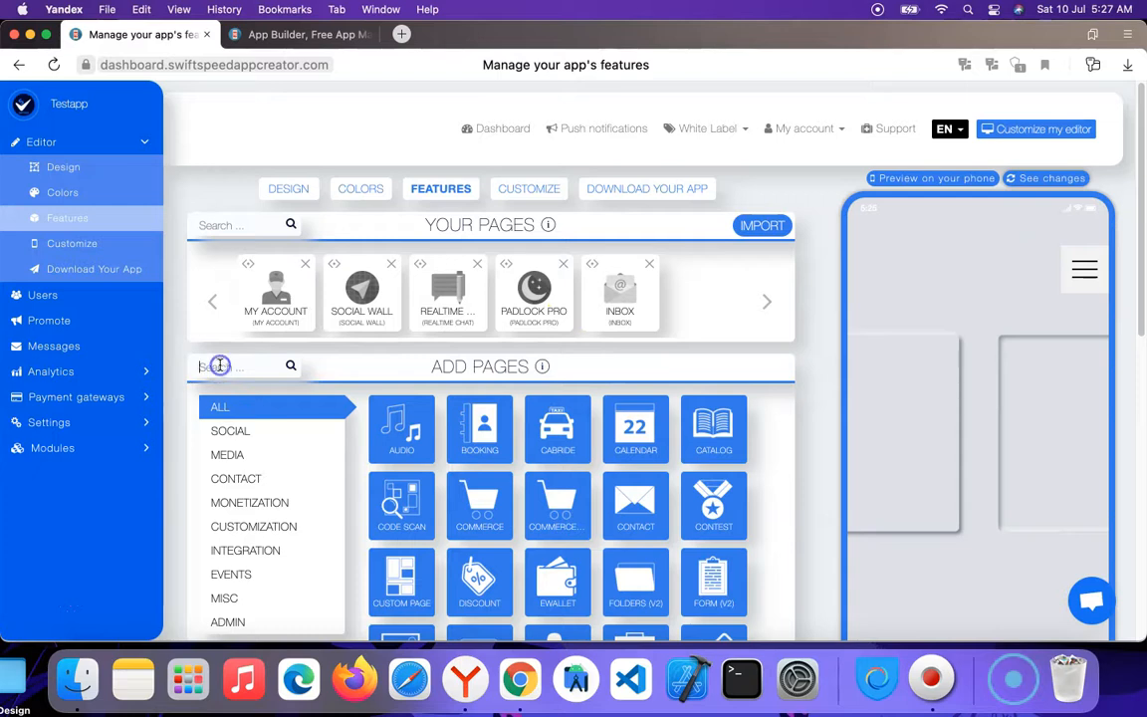
text(Invi)
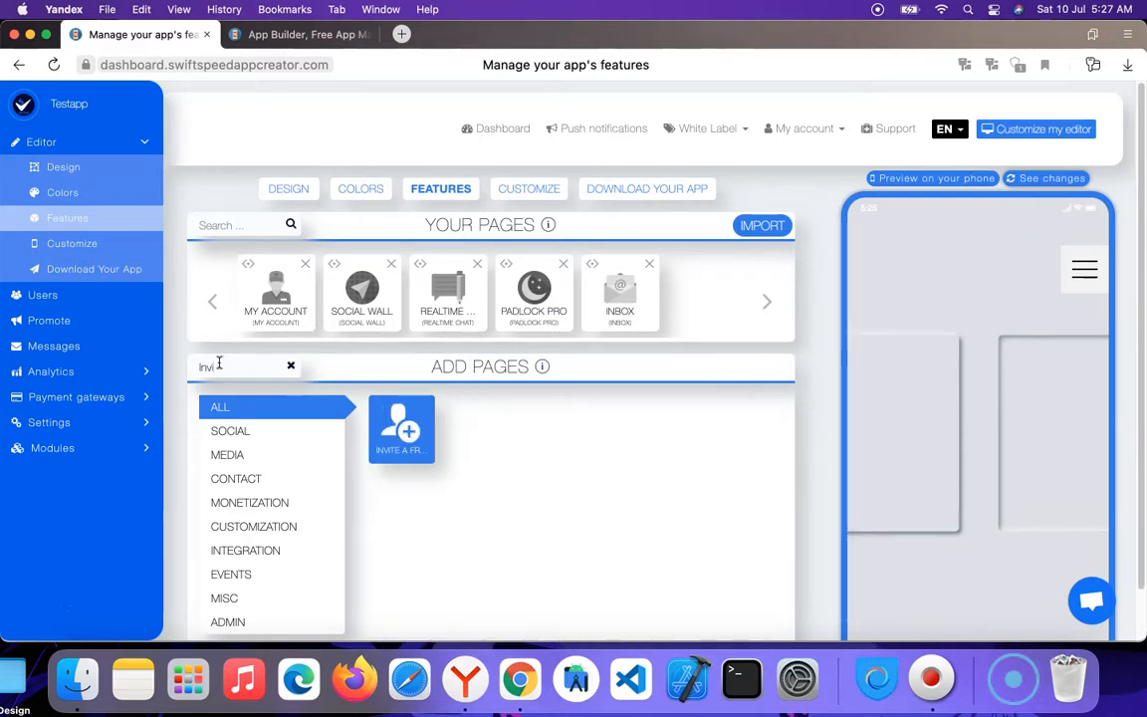
click(430, 430)
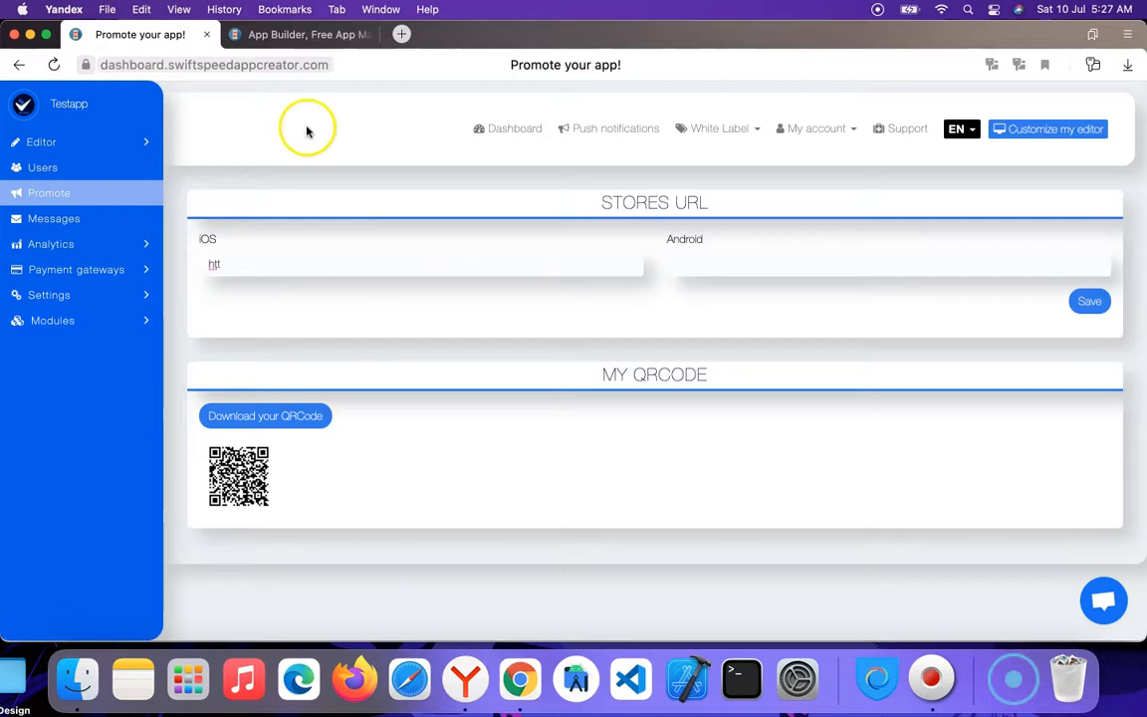
Open the Swiftspeed app's Google Play listing from the footer of the Swiftspeed website and copy its web address
click(299, 35)
click(402, 35)
click(297, 38)
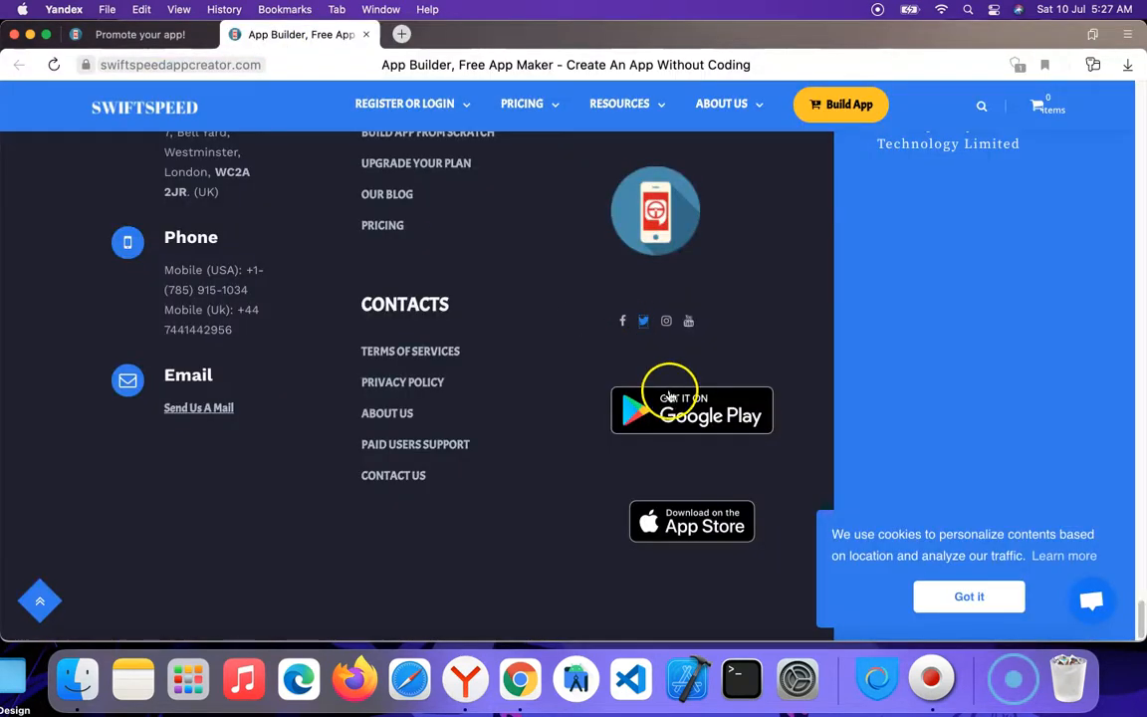
click(683, 424)
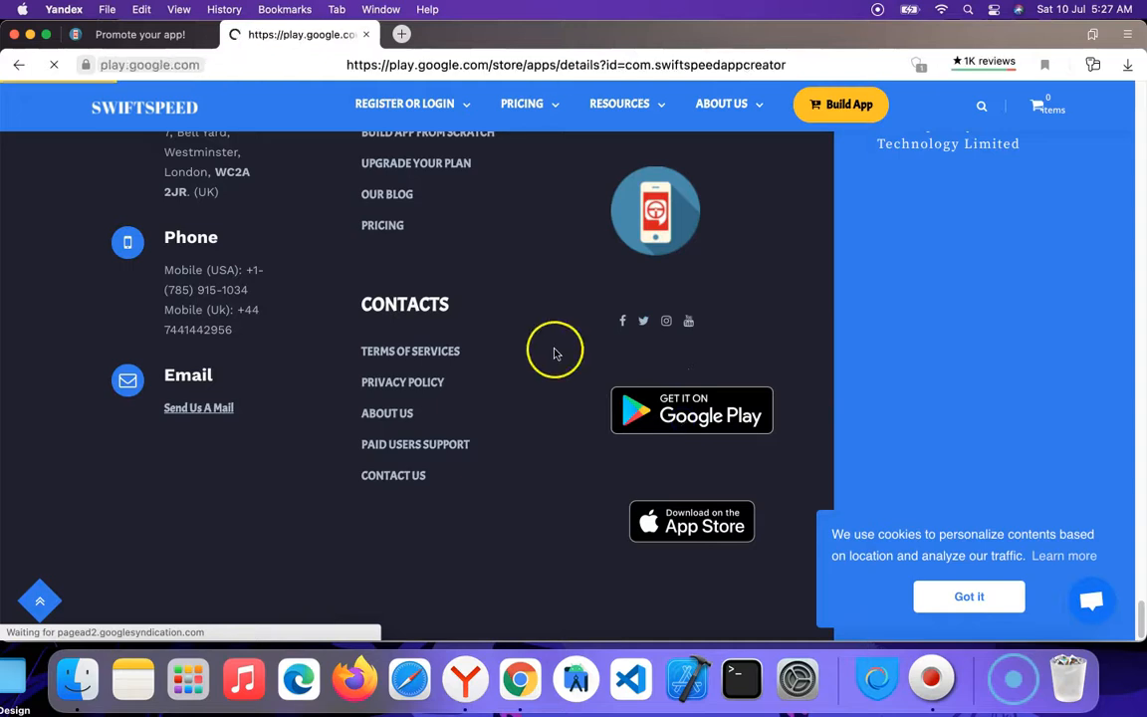
click(445, 65)
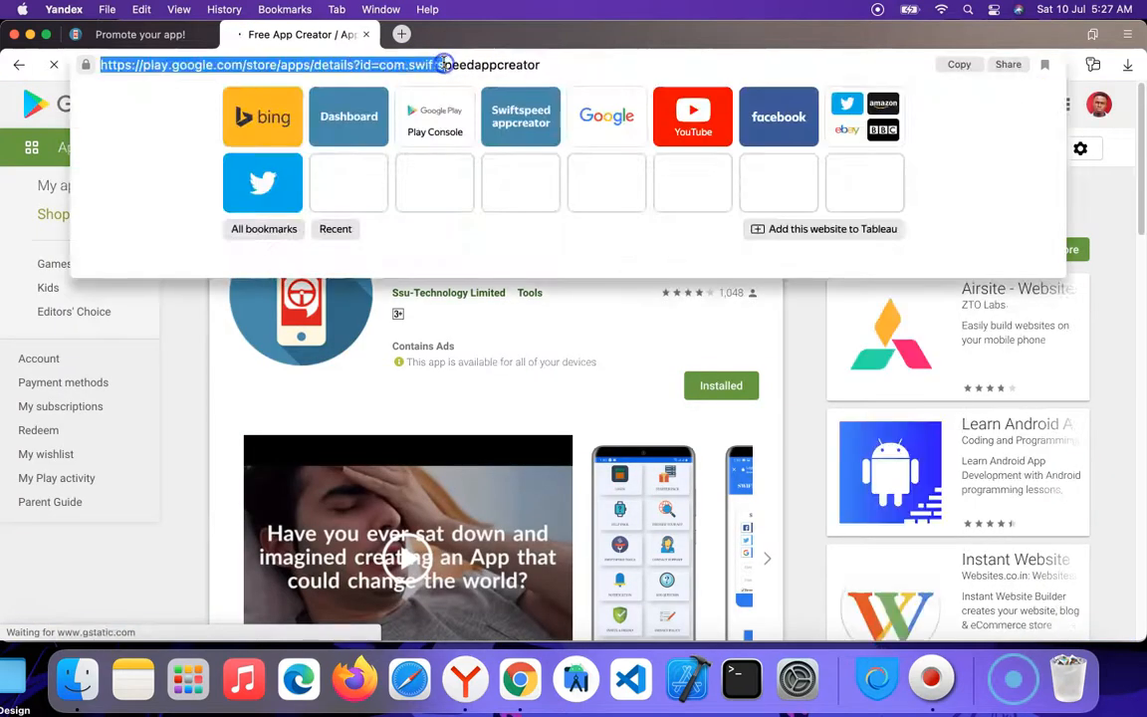
right_click(444, 65)
click(474, 161)
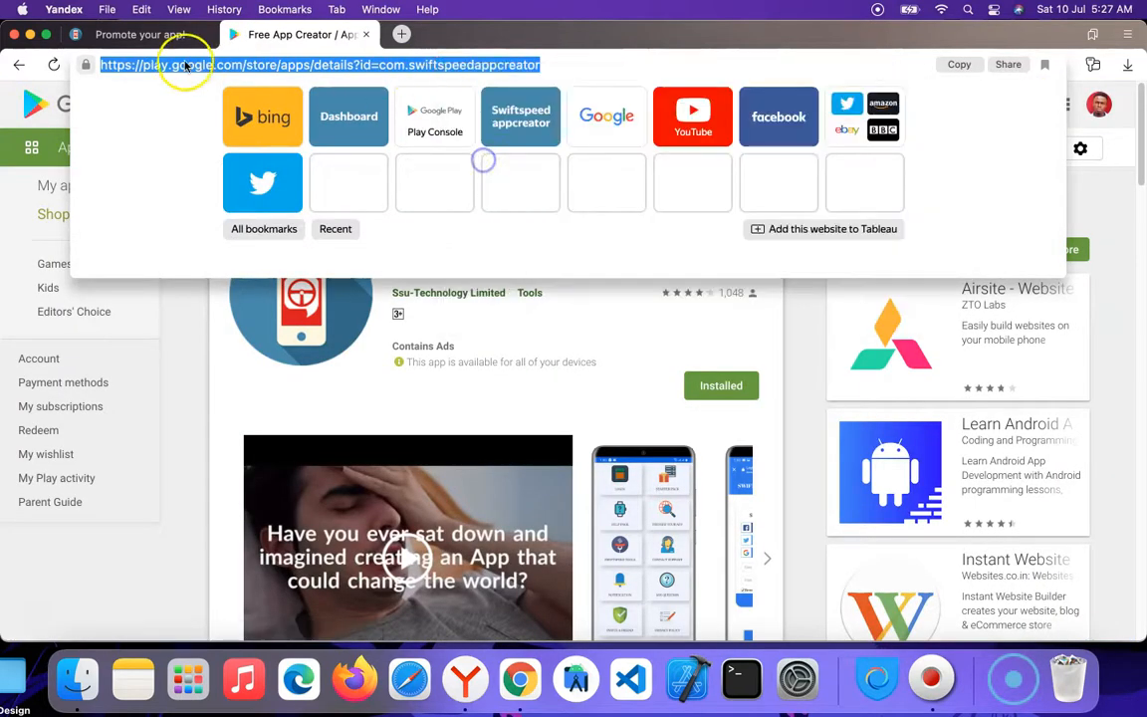
click(150, 34)
click(291, 36)
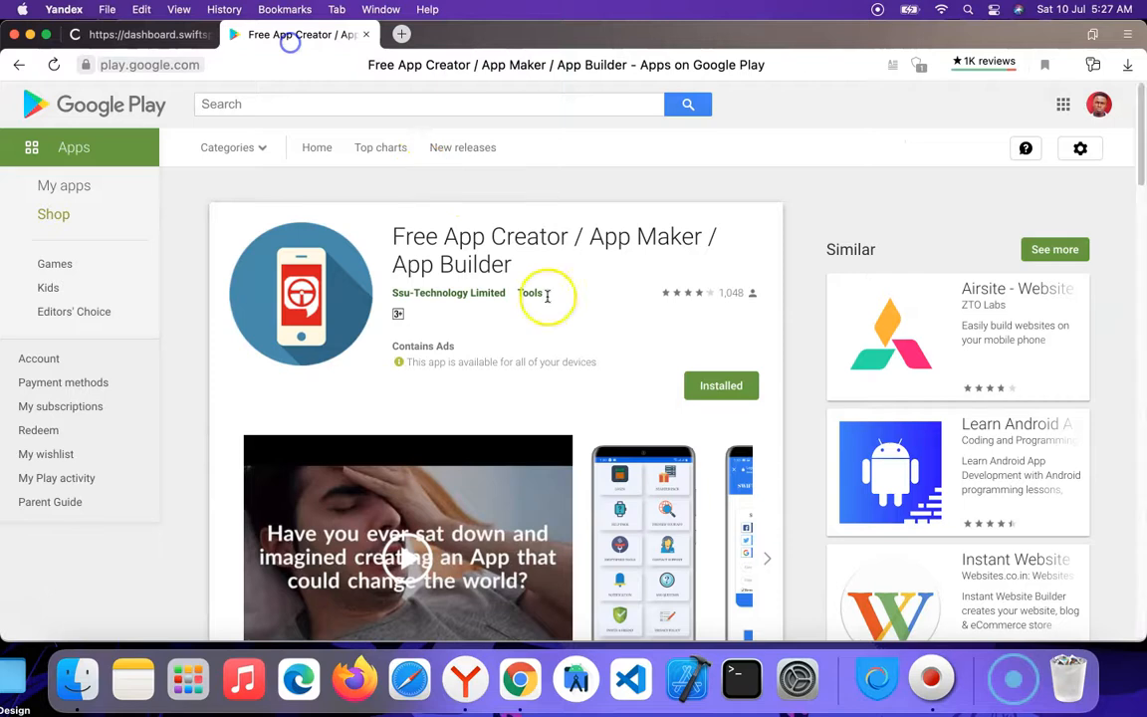
scroll(477, 328, down, 10)
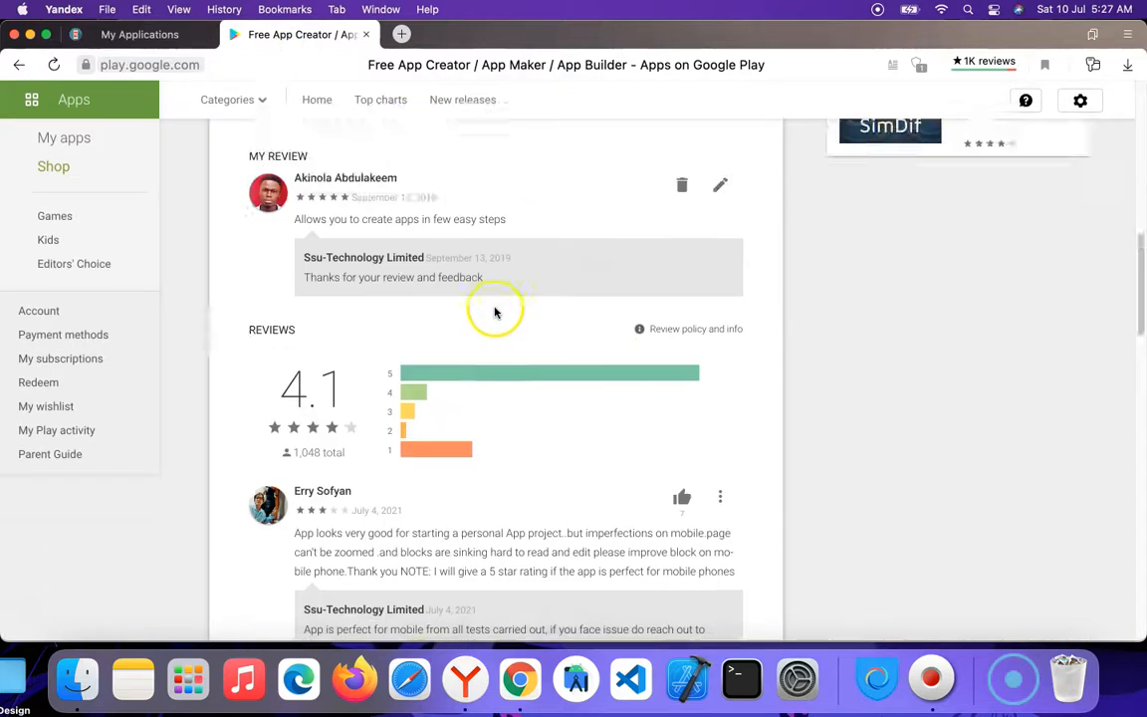
scroll(493, 313, up, 3)
click(123, 36)
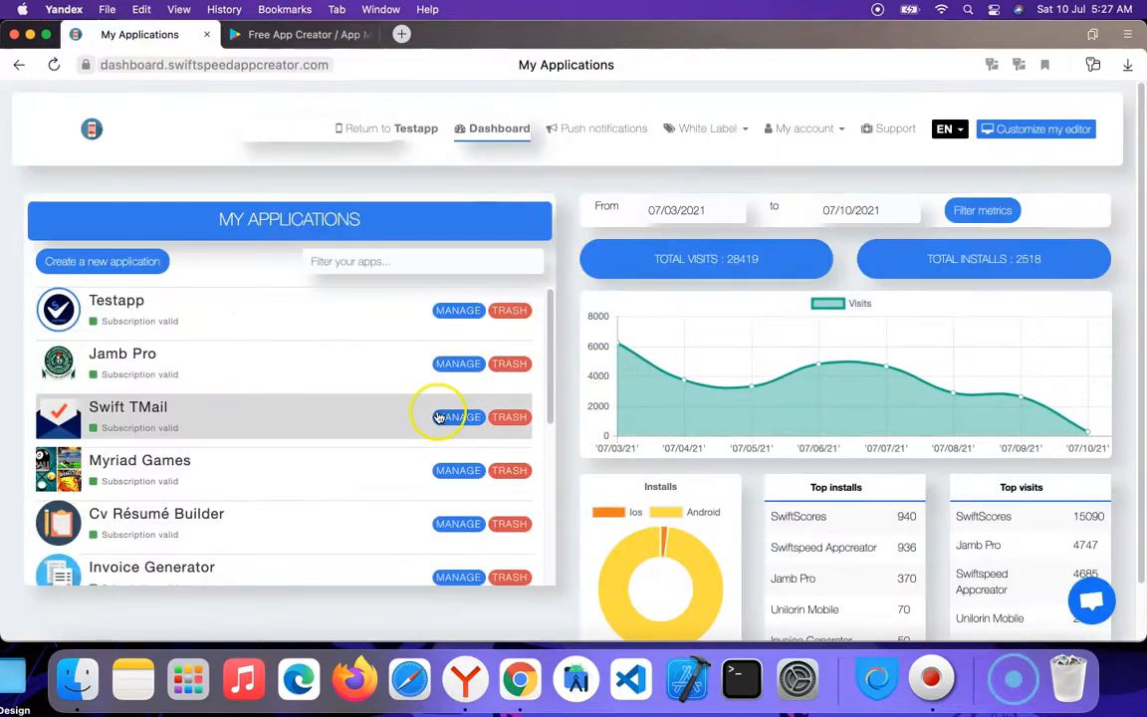
click(290, 35)
Return to Testapp's Invite A Friend page in the dashboard and follow its link for adding a store URL
click(100, 36)
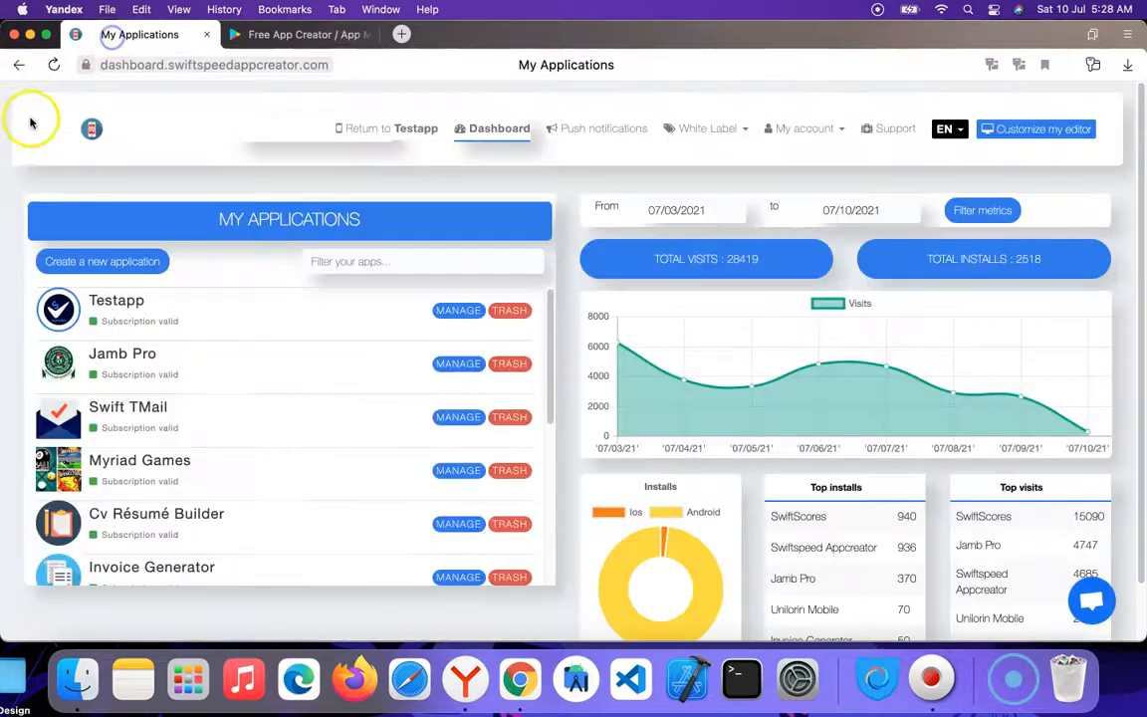
click(453, 311)
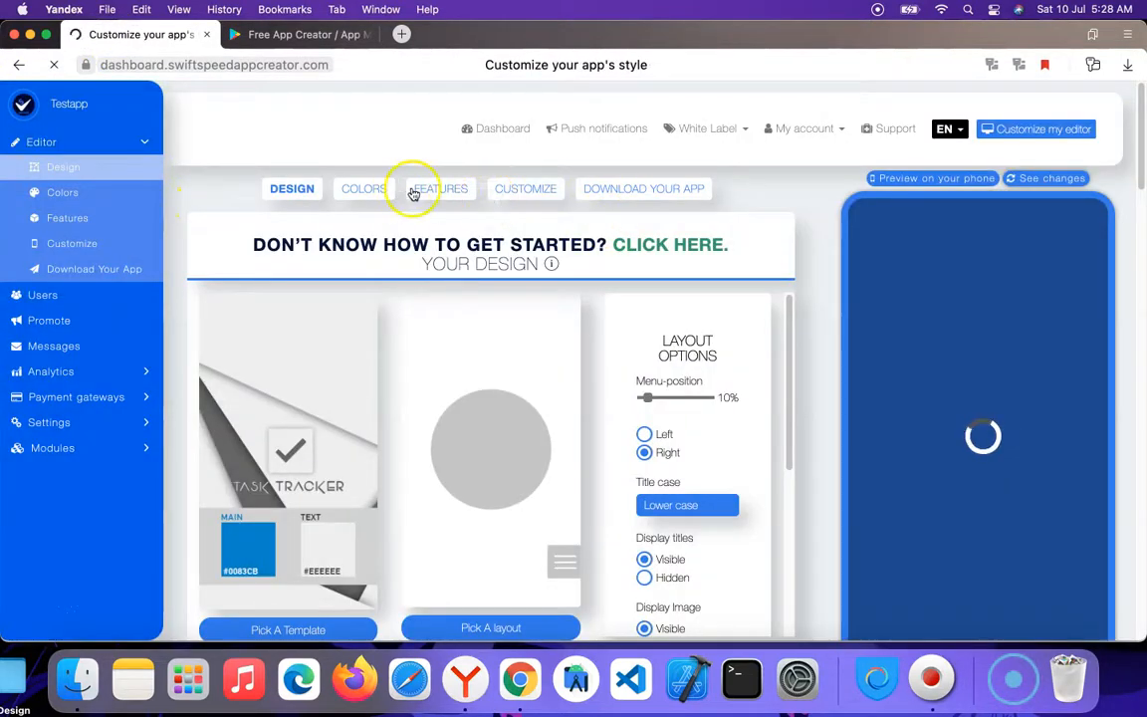
click(413, 194)
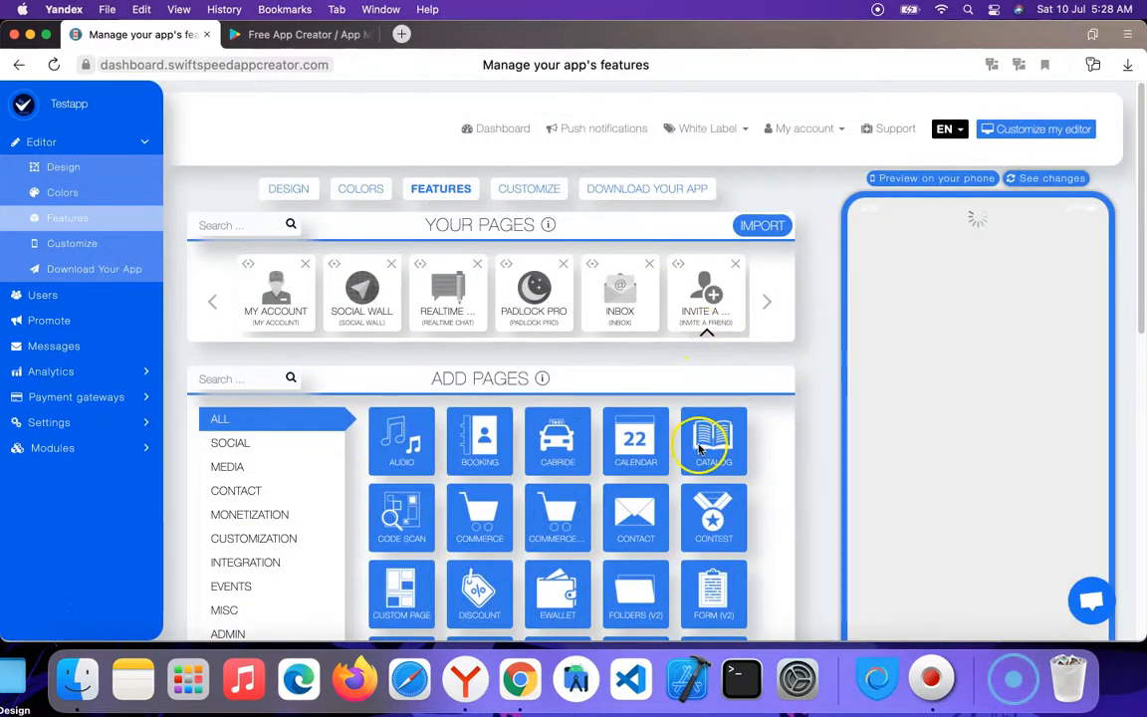
click(705, 297)
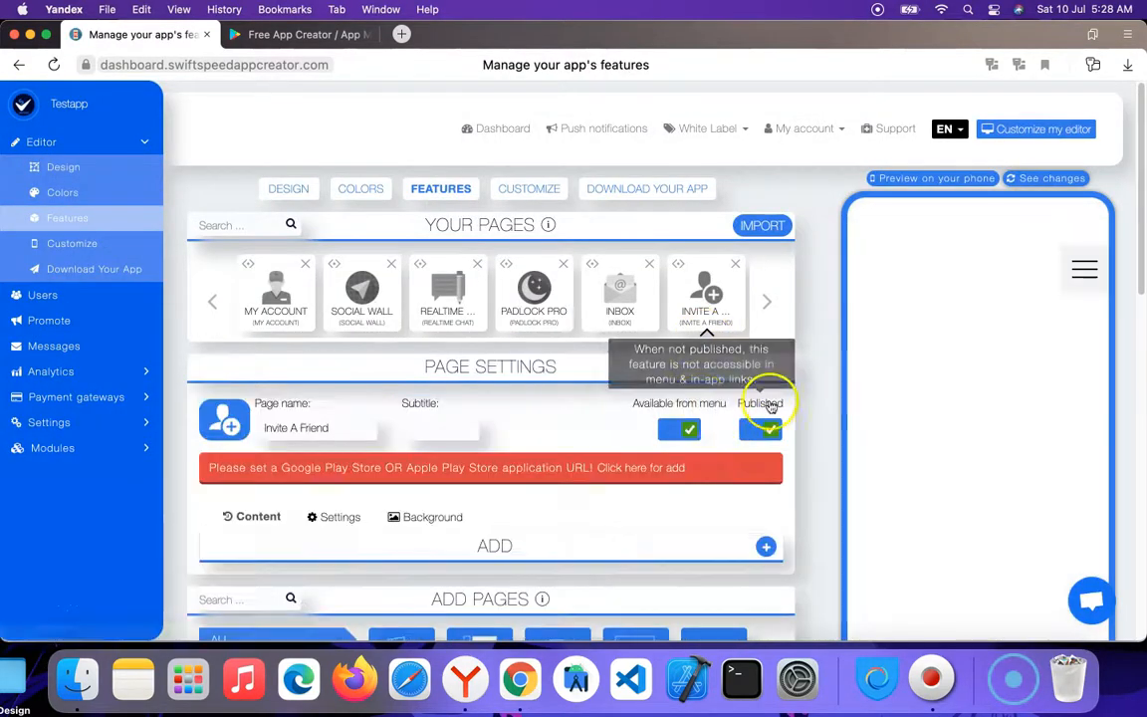
click(633, 473)
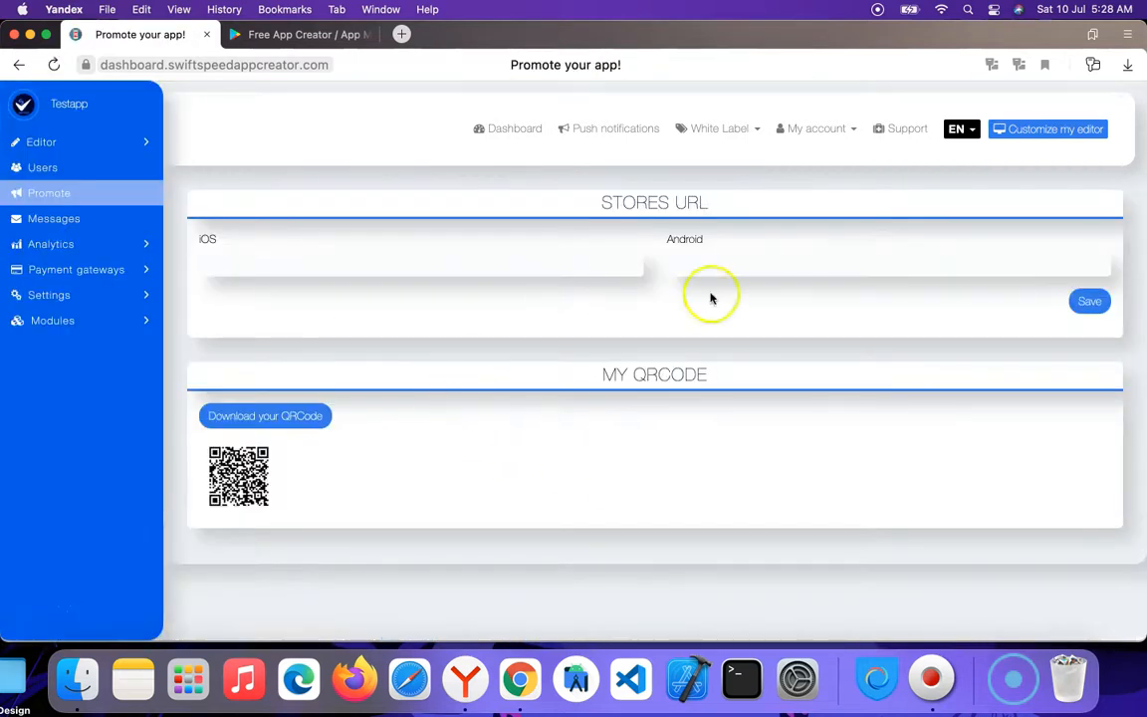
click(758, 264)
right_click(758, 265)
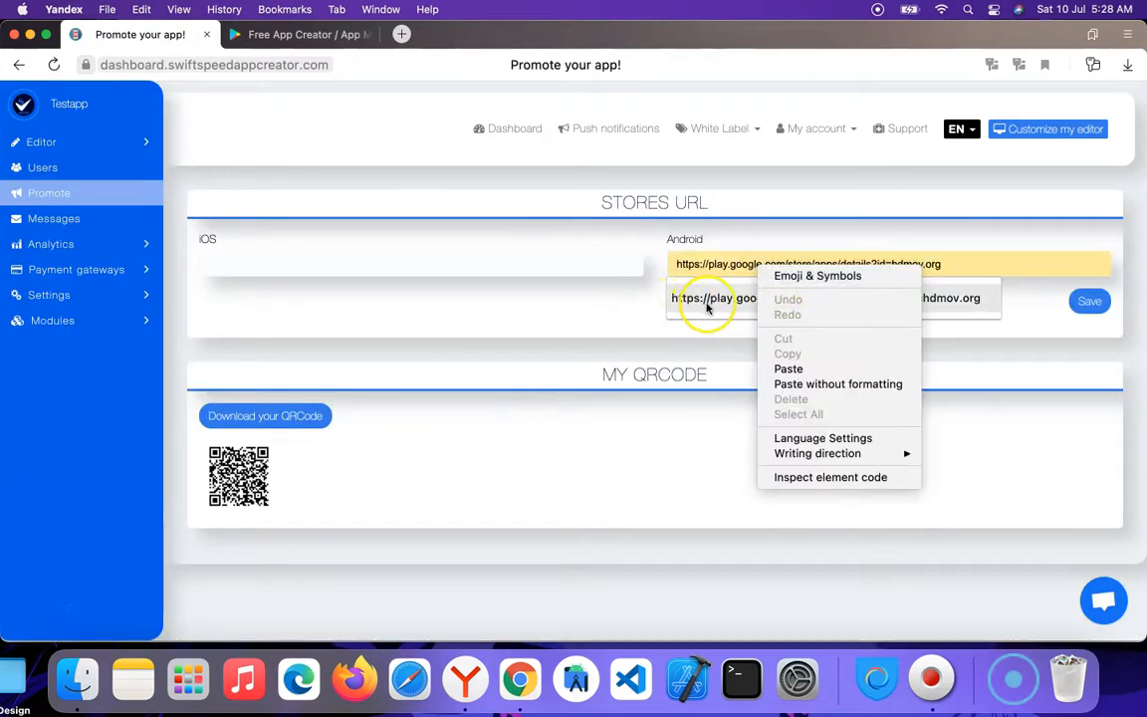
right_click(695, 266)
click(747, 371)
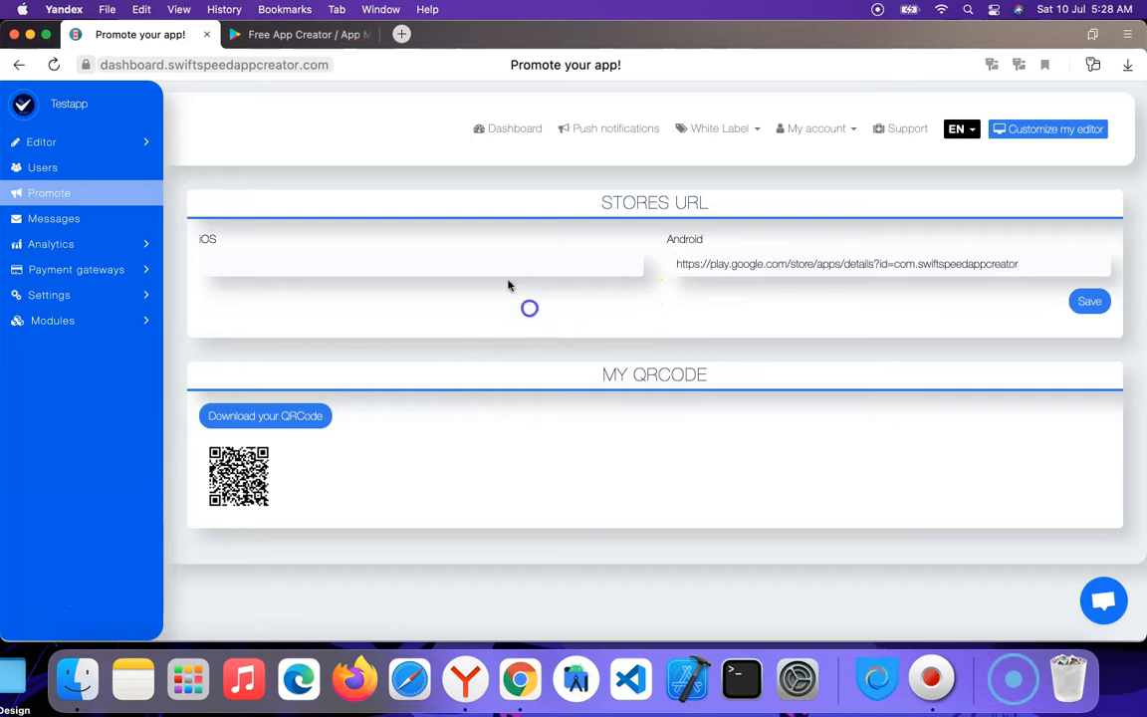
Open the Invoice & Receipt Maker page in the App Store, starting from the App Store link on the Swiftspeed website
click(299, 34)
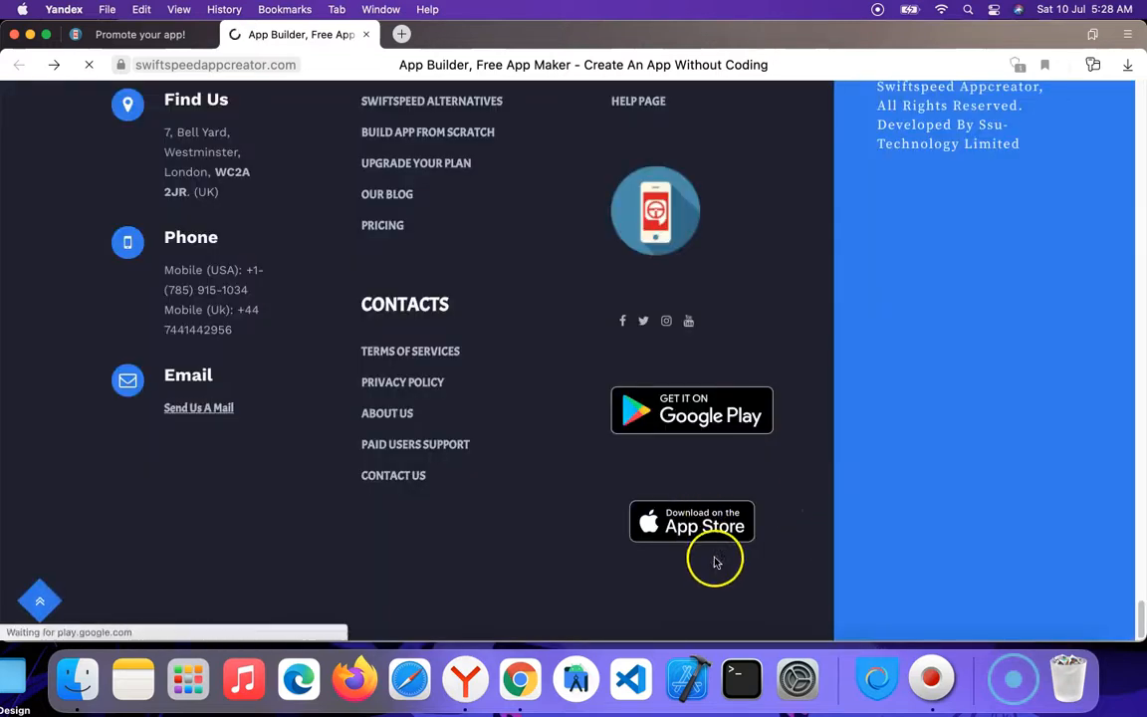
click(637, 453)
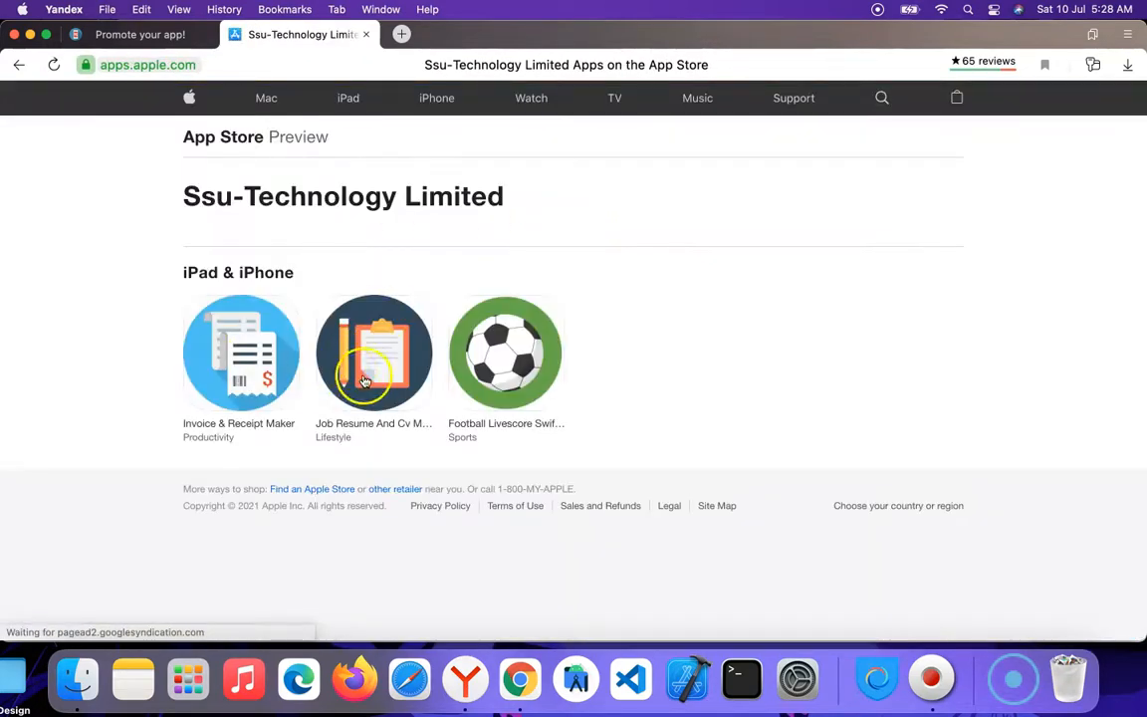
click(249, 349)
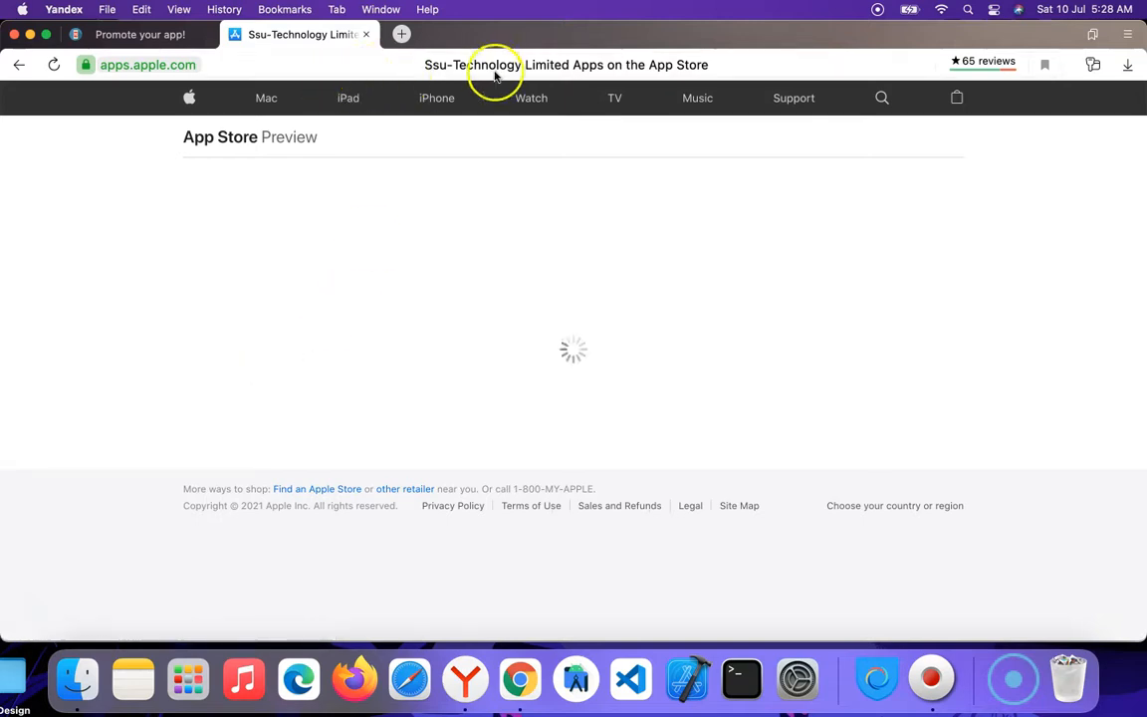
click(168, 66)
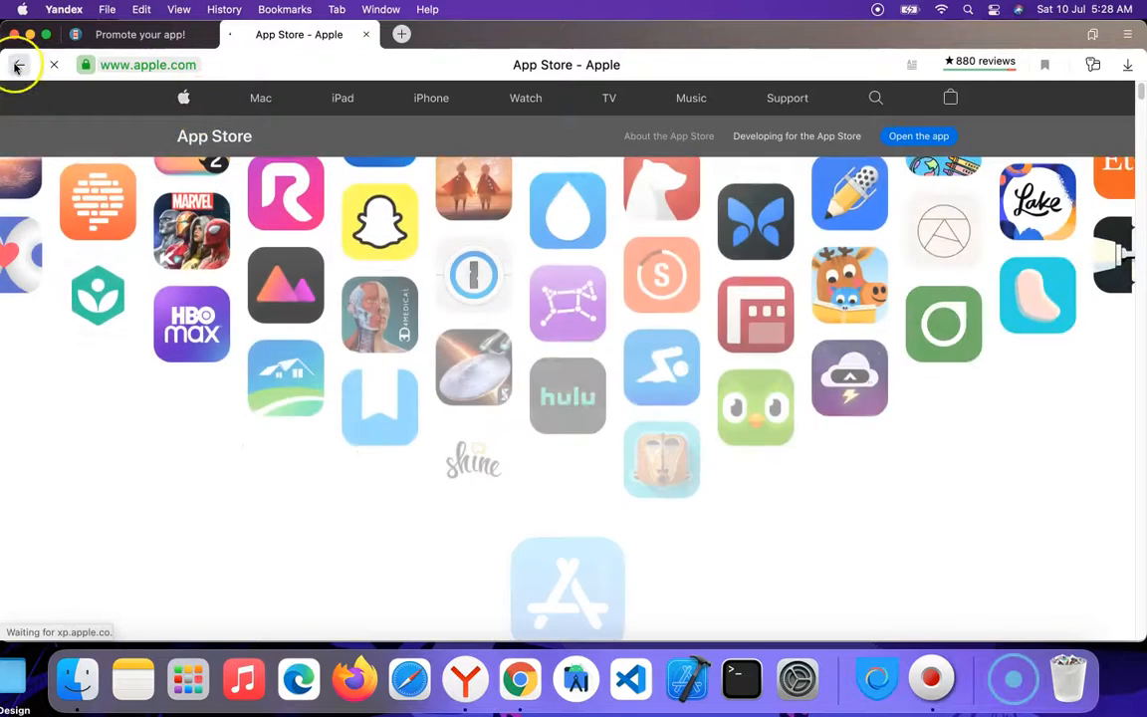
click(16, 67)
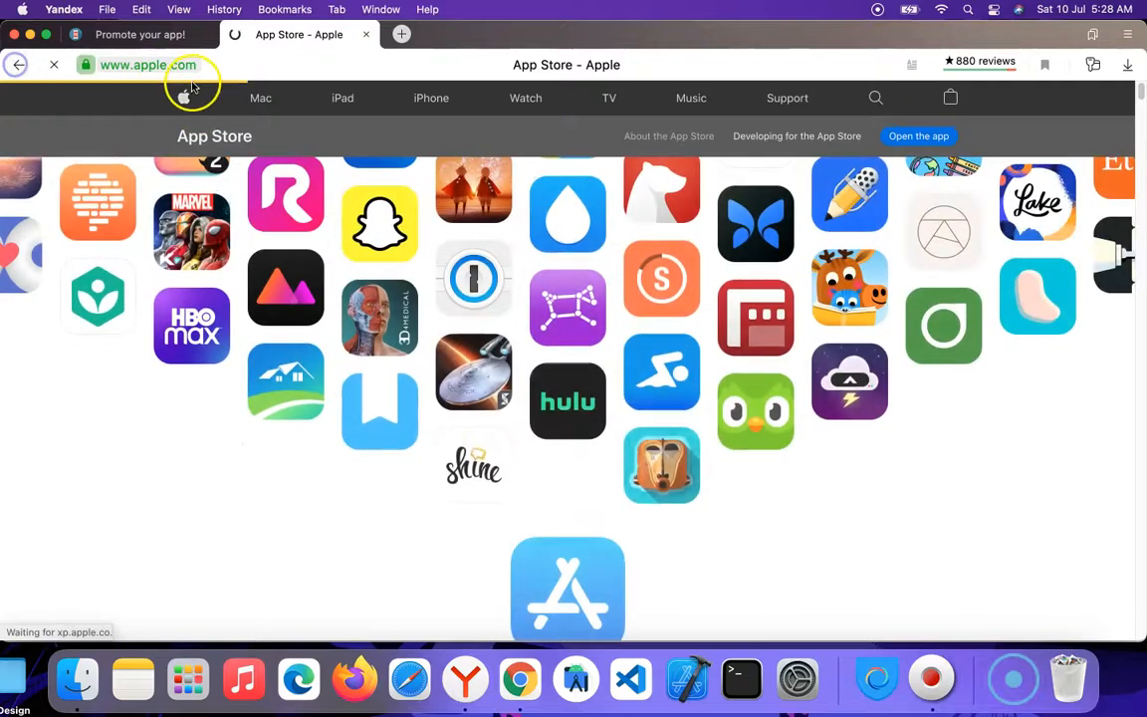
Copy the full web address of the Invoice & Receipt Maker App Store page
click(540, 65)
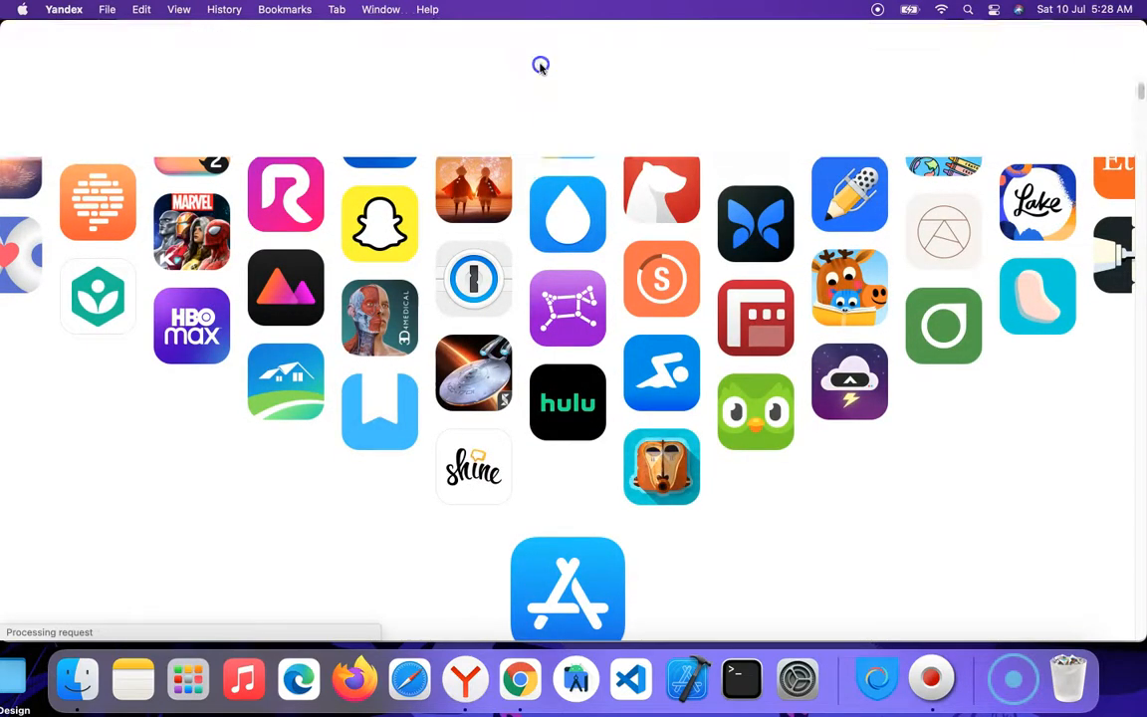
right_click(539, 65)
click(448, 67)
triple_click(448, 67)
right_click(449, 66)
click(498, 161)
click(119, 37)
click(391, 263)
key(super+v)
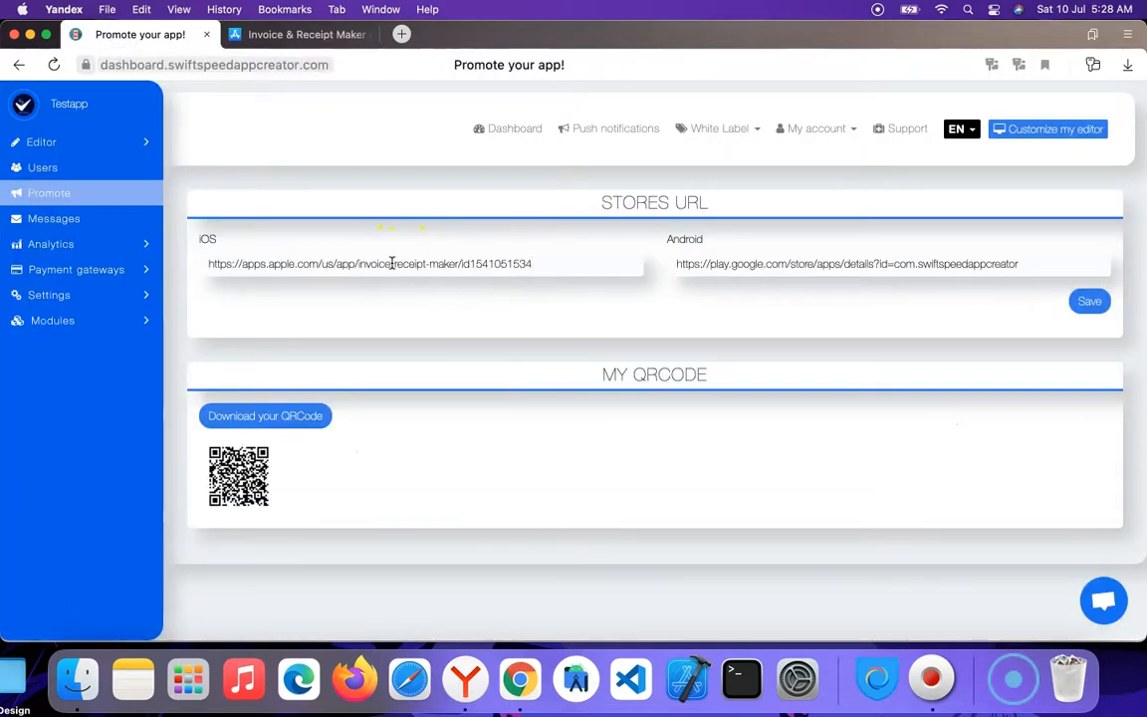
click(1089, 301)
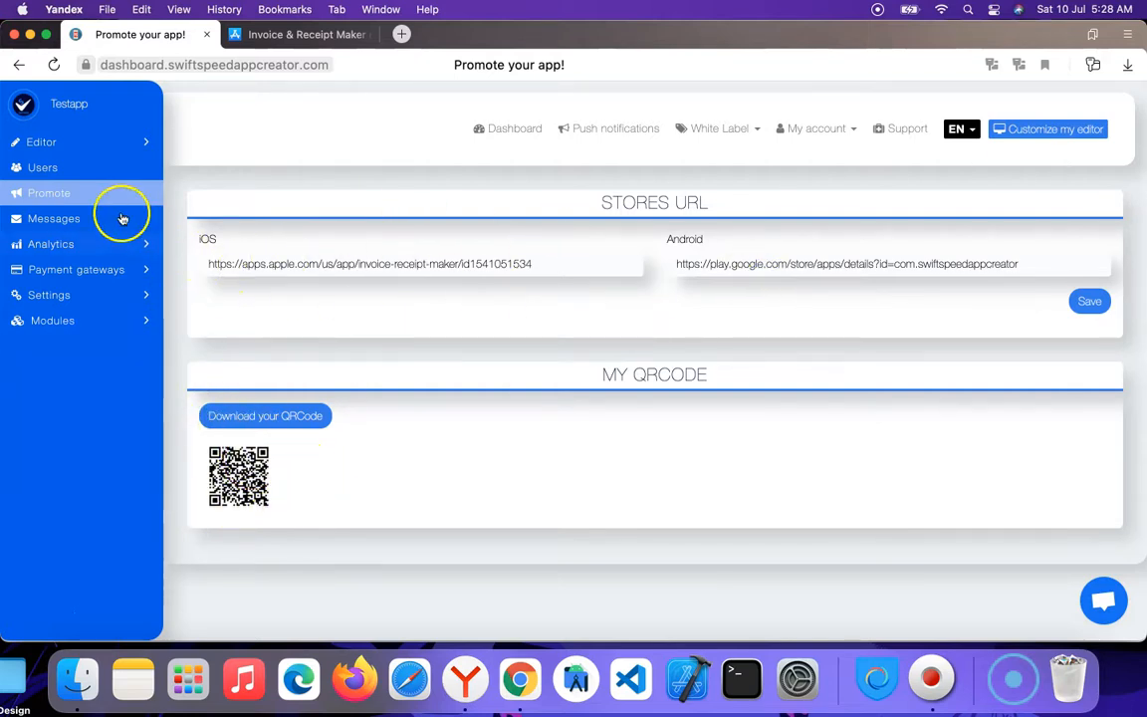
Go back to the app's features and open the settings of the Invite A Friend page
click(75, 142)
click(76, 220)
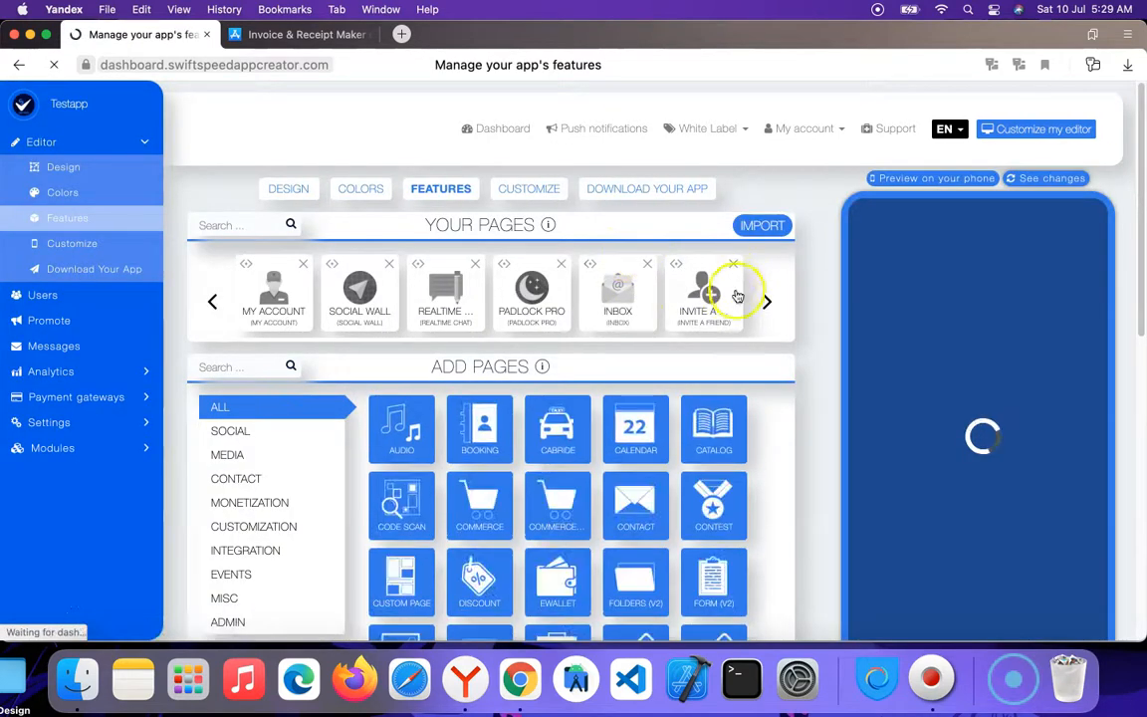
click(737, 296)
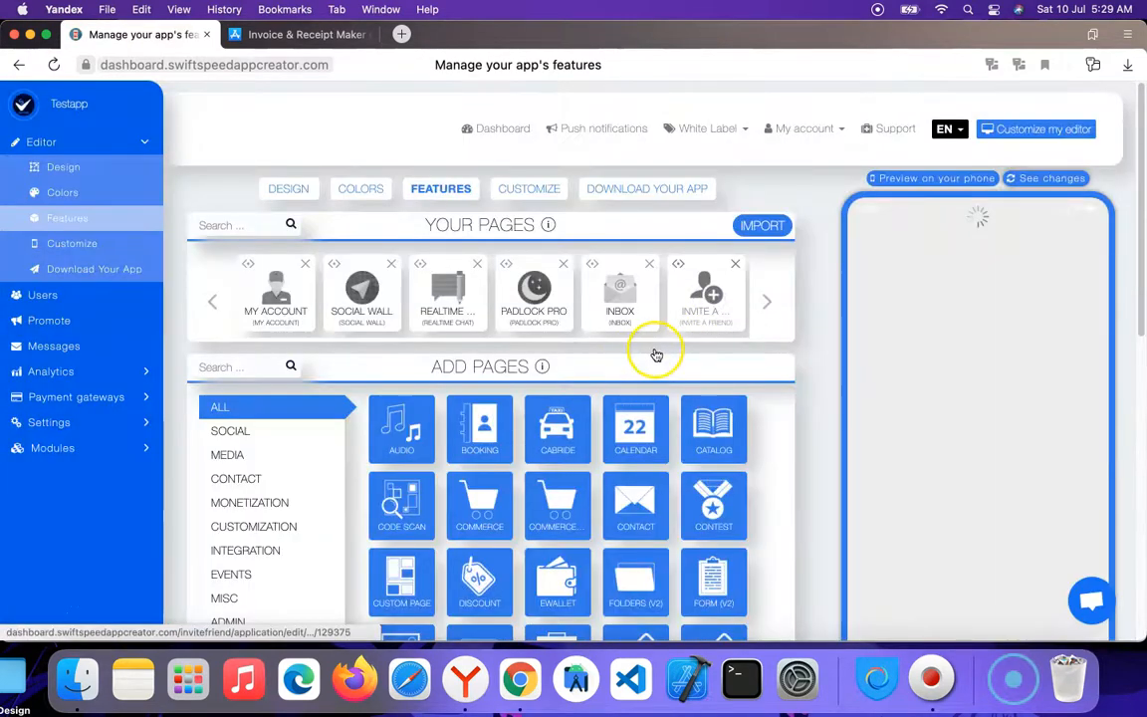
click(704, 298)
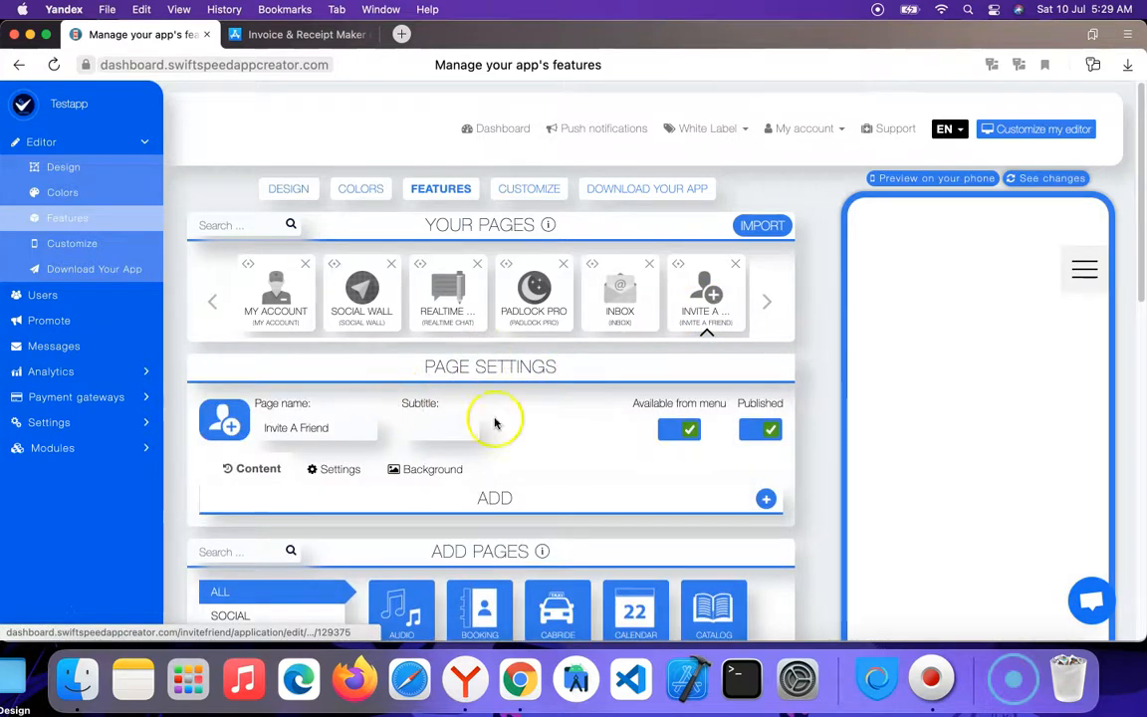
scroll(418, 401, down, 3)
click(323, 344)
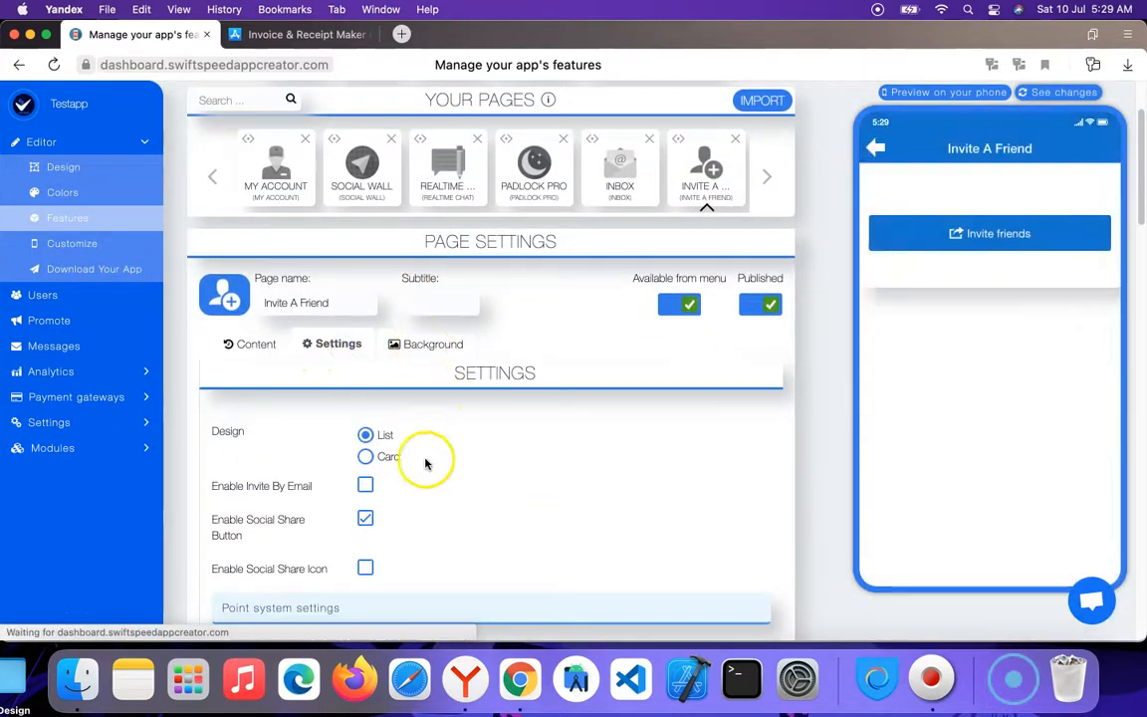
Choose the Card design for Invite A Friend and enable Invite By Email and the Social Share Icon
scroll(419, 448, down, 1)
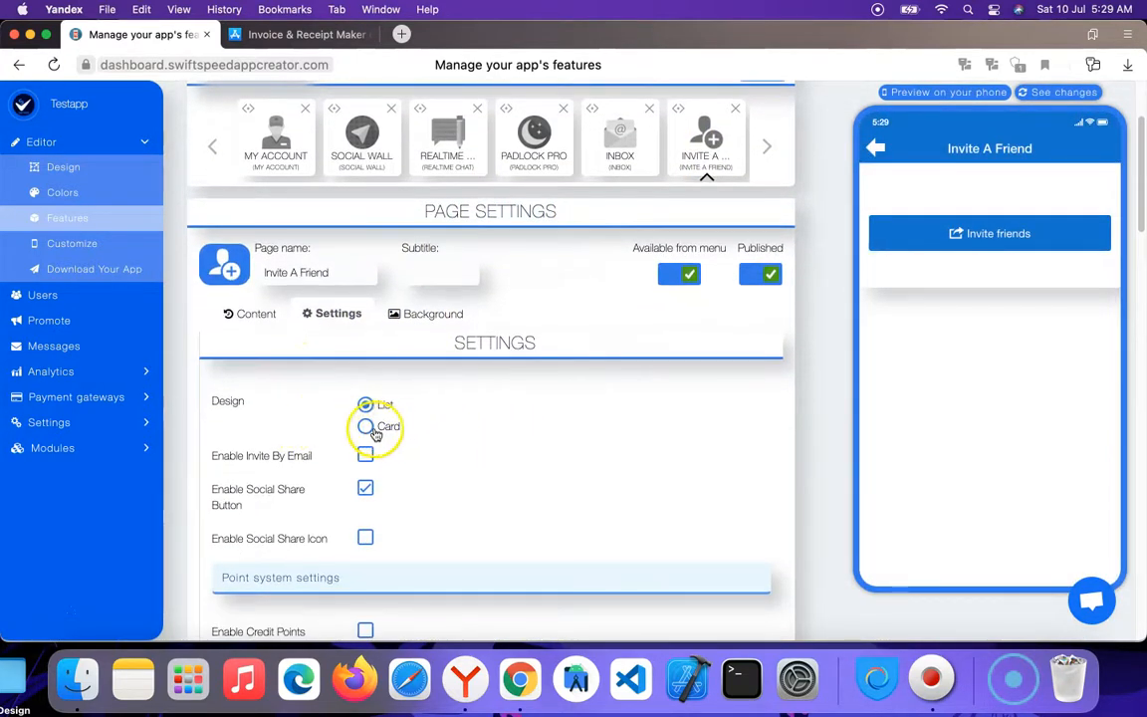
click(369, 427)
scroll(478, 398, down, 5)
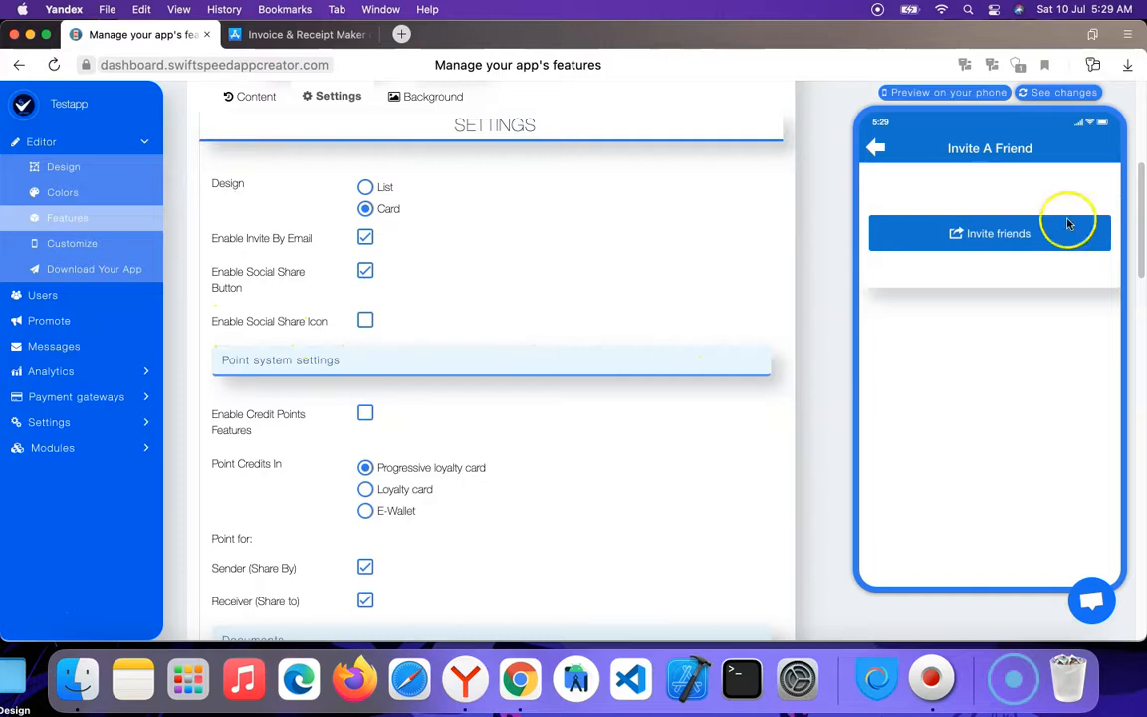
click(365, 318)
scroll(530, 417, down, 5)
scroll(310, 307, up, 5)
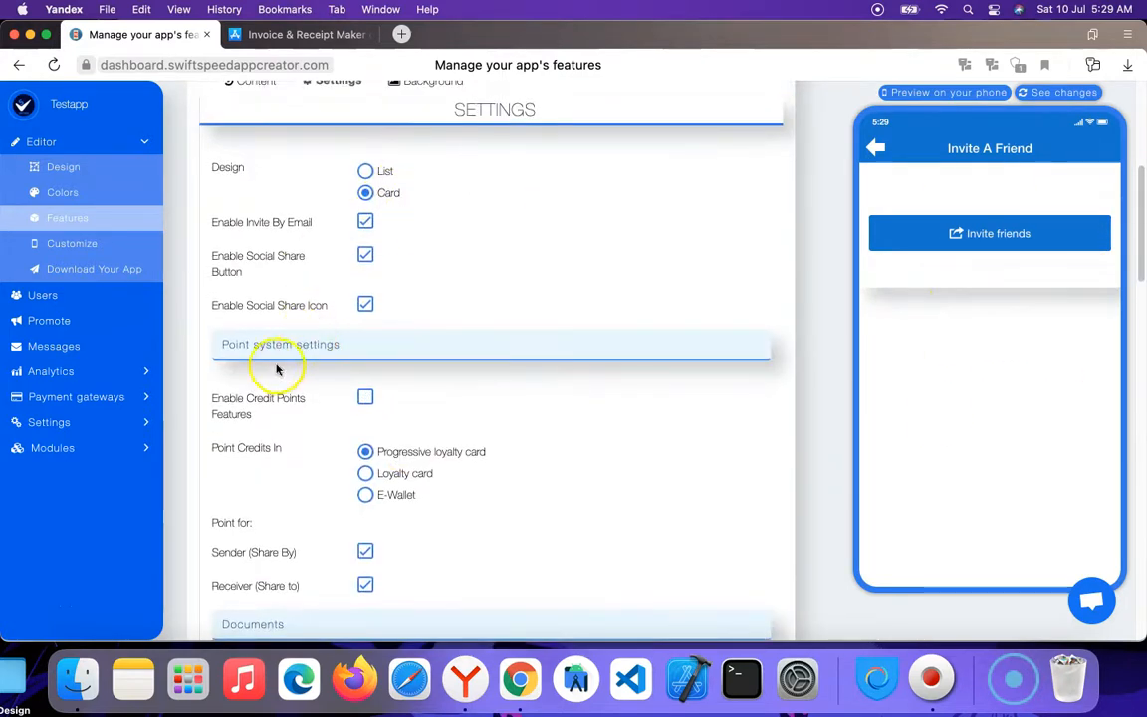
Review the point system, Term & Conditions, How It Works and store URL options in the Invite A Friend settings
scroll(476, 368, down, 3)
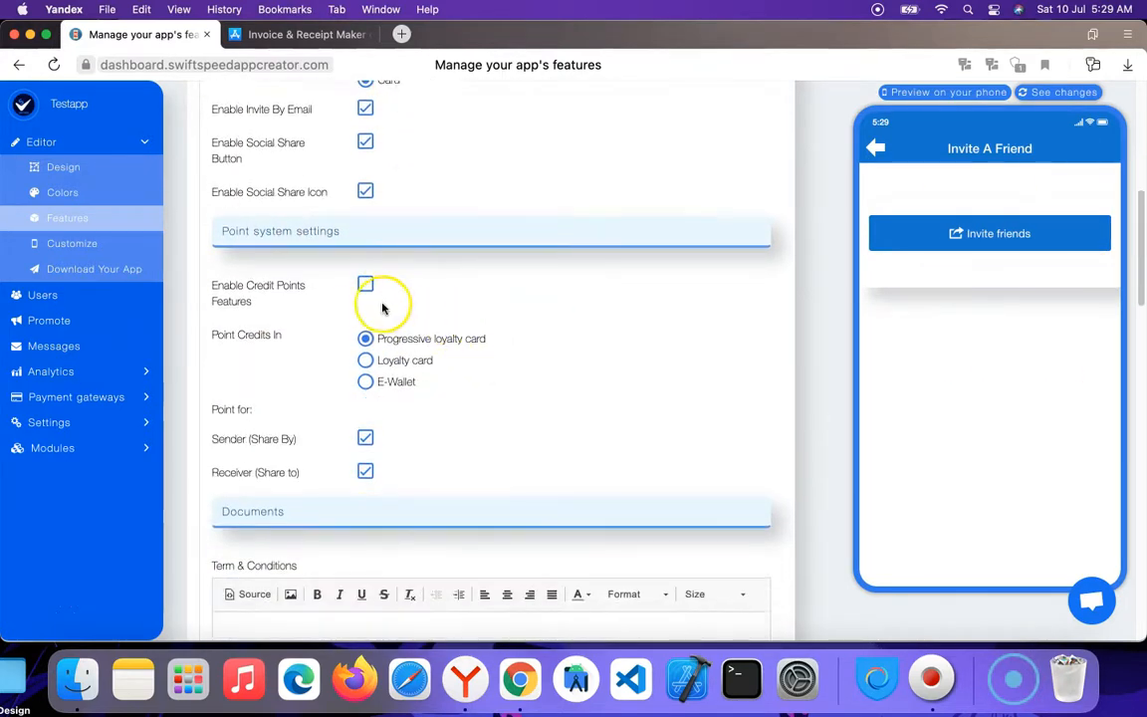
scroll(450, 328, down, 3)
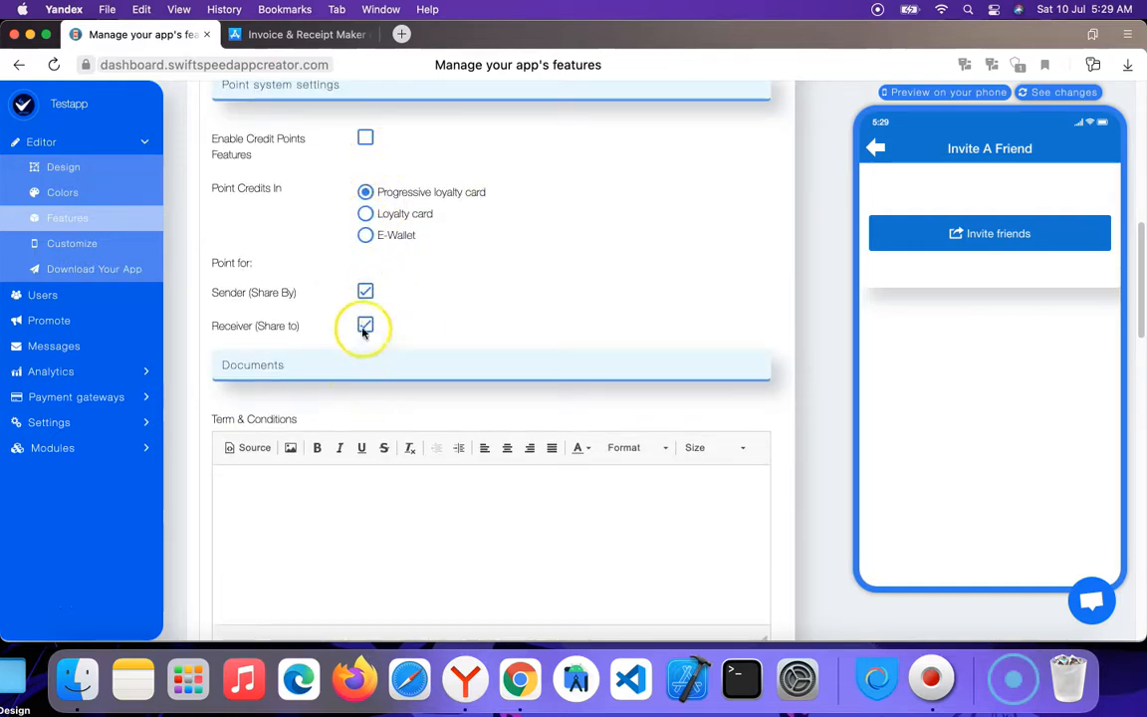
scroll(368, 344, down, 2)
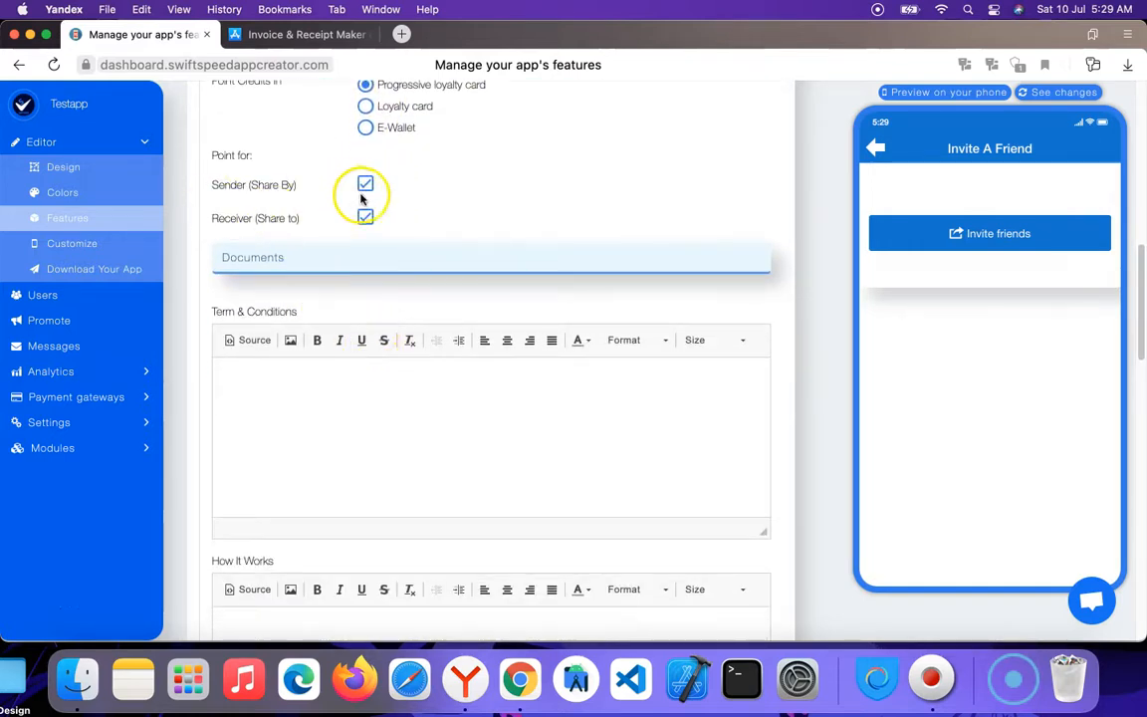
scroll(374, 314, down, 2)
scroll(396, 301, up, 1)
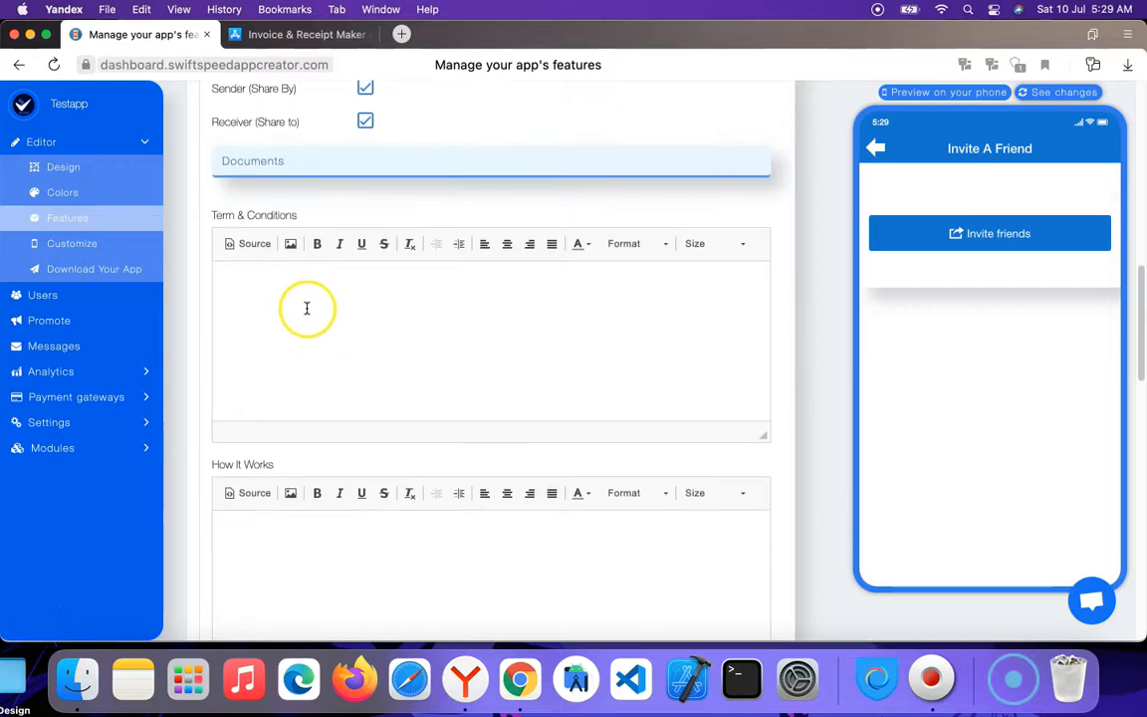
scroll(432, 397, down, 3)
scroll(316, 349, down, 2)
scroll(417, 327, down, 5)
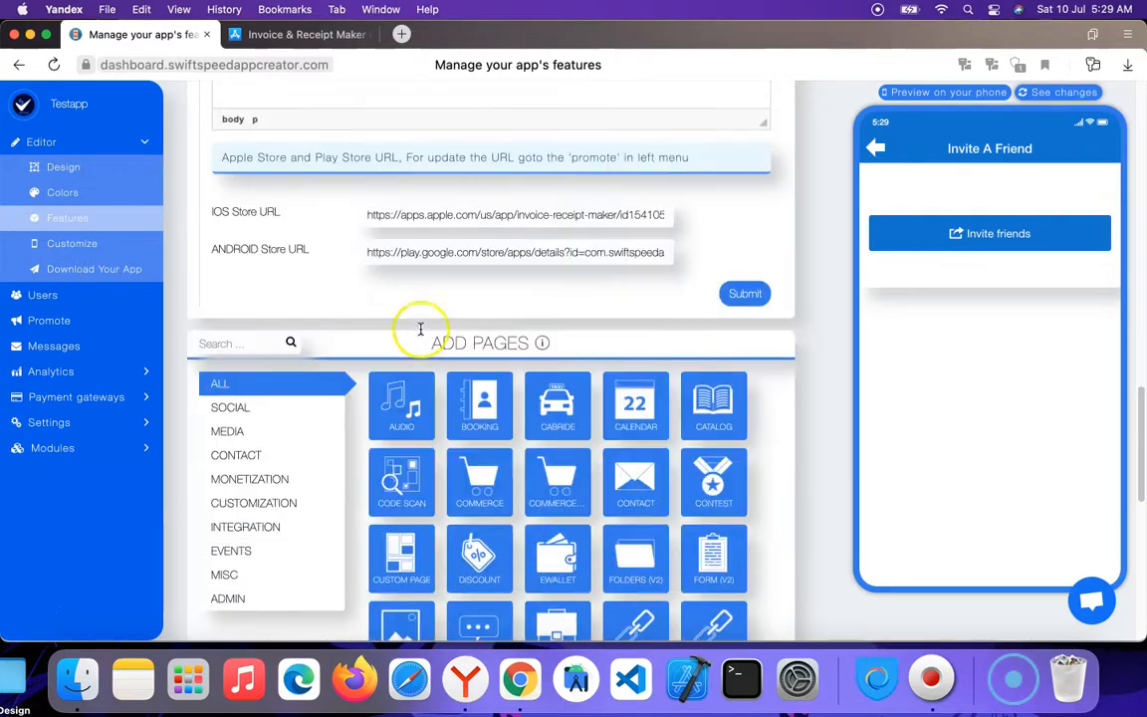
scroll(417, 212, up, 1)
scroll(388, 219, up, 15)
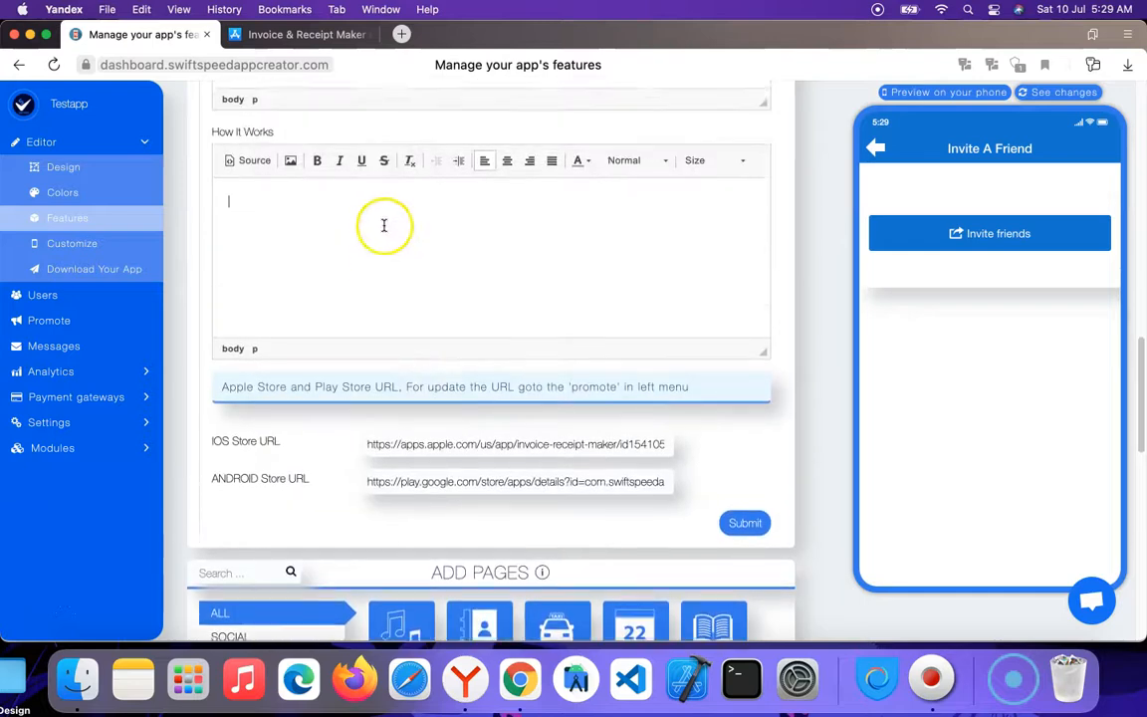
Submit the Invite A Friend page settings
scroll(396, 261, down, 10)
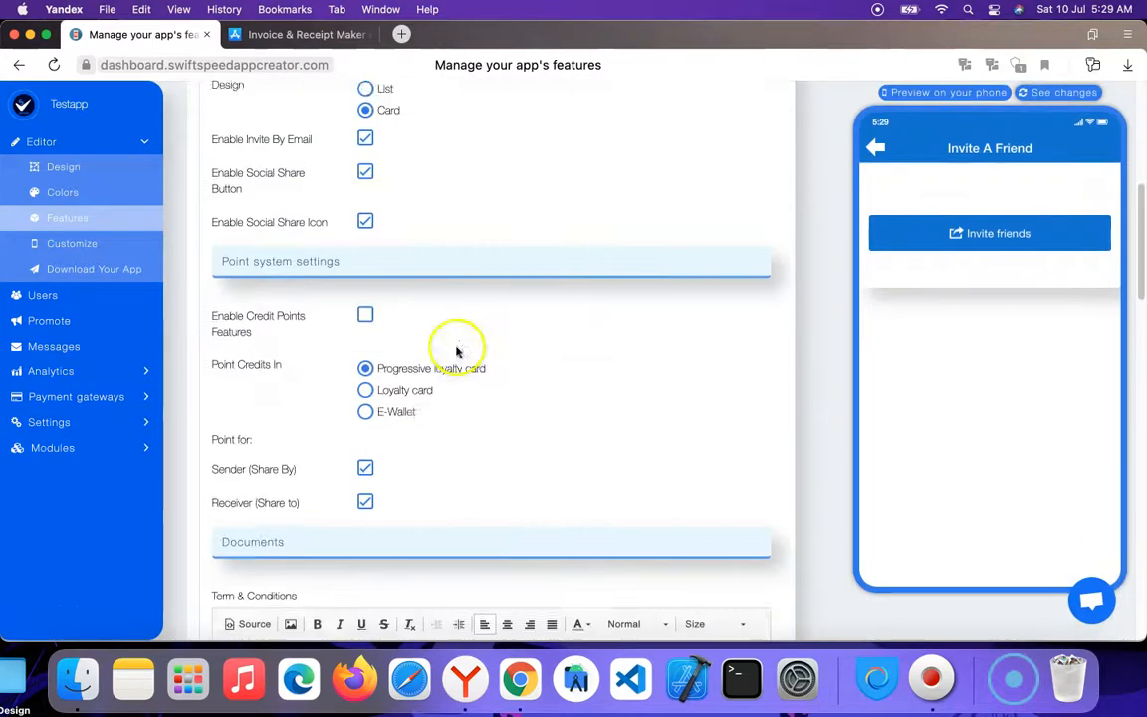
scroll(558, 389, down, 6)
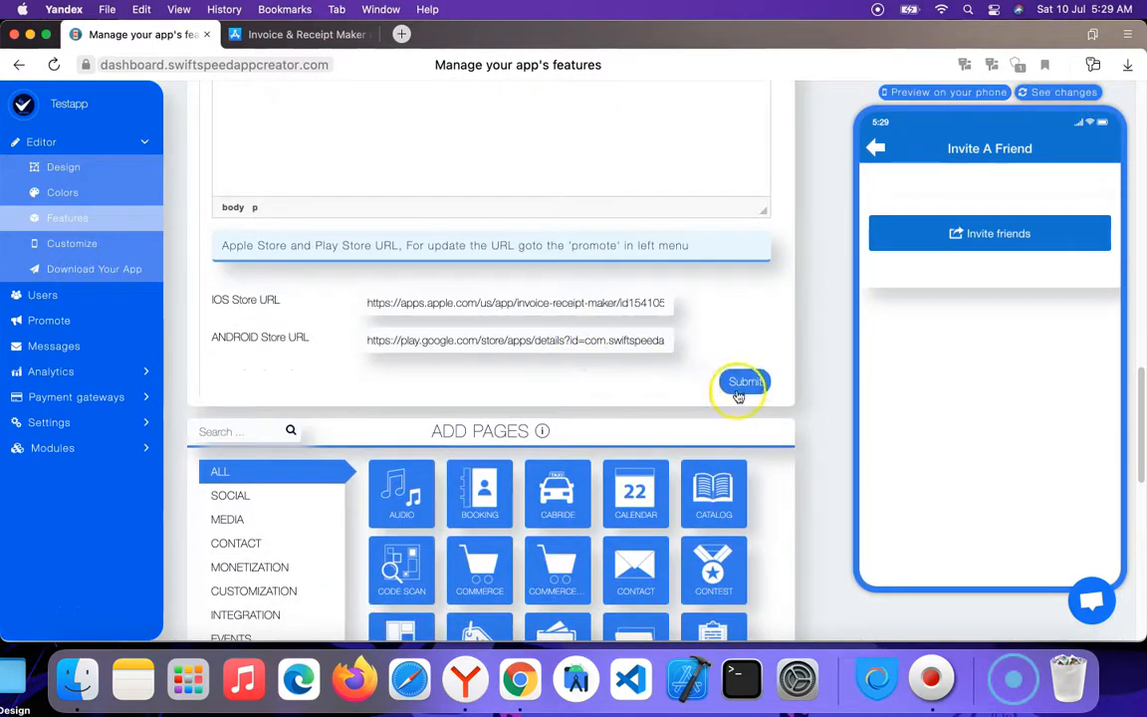
click(741, 383)
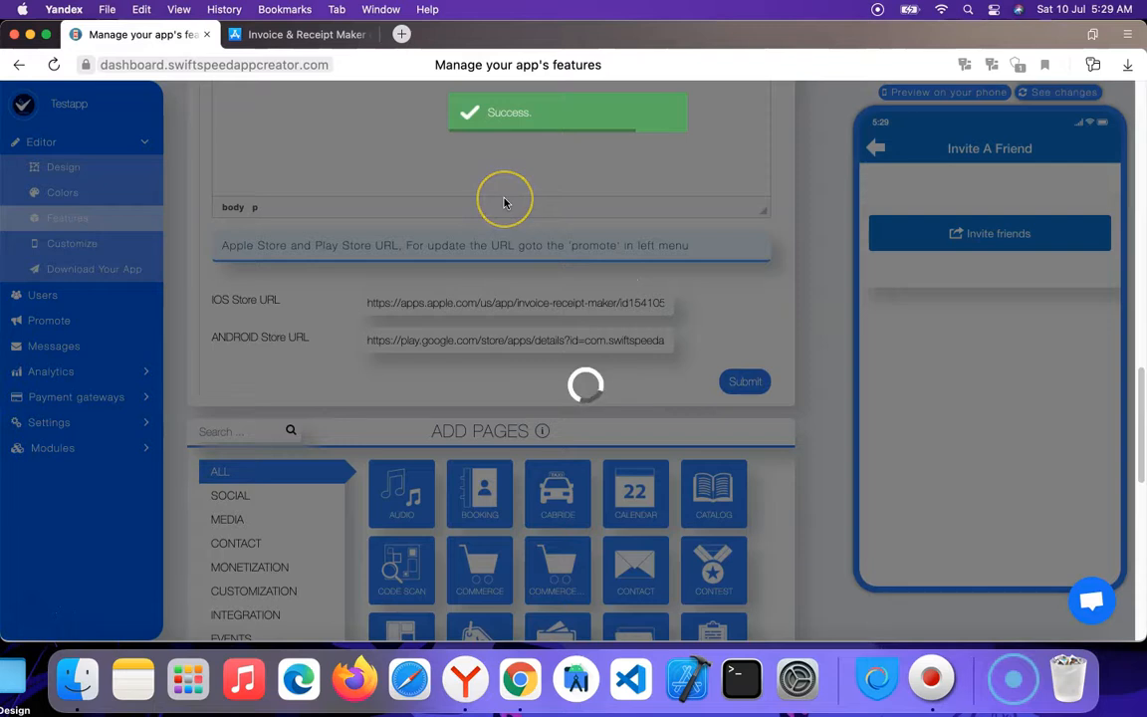
Check the iOS and Android store URLs in the submitted settings and view the page's background options
scroll(498, 329, down, 10)
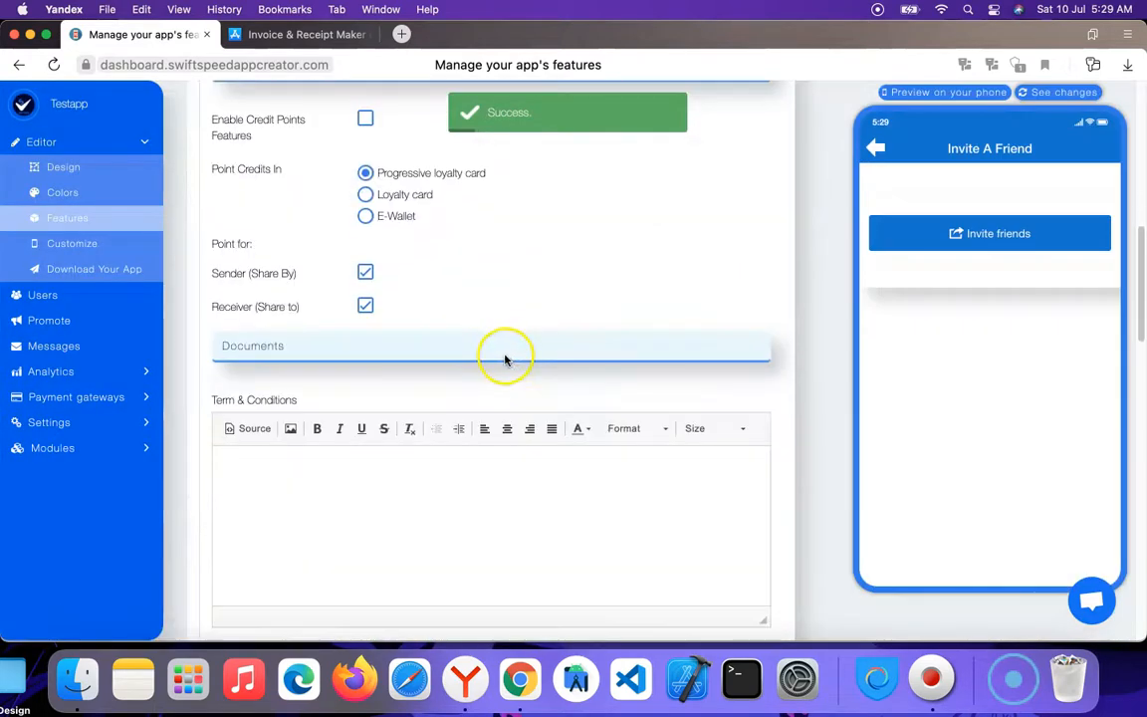
scroll(505, 358, down, 10)
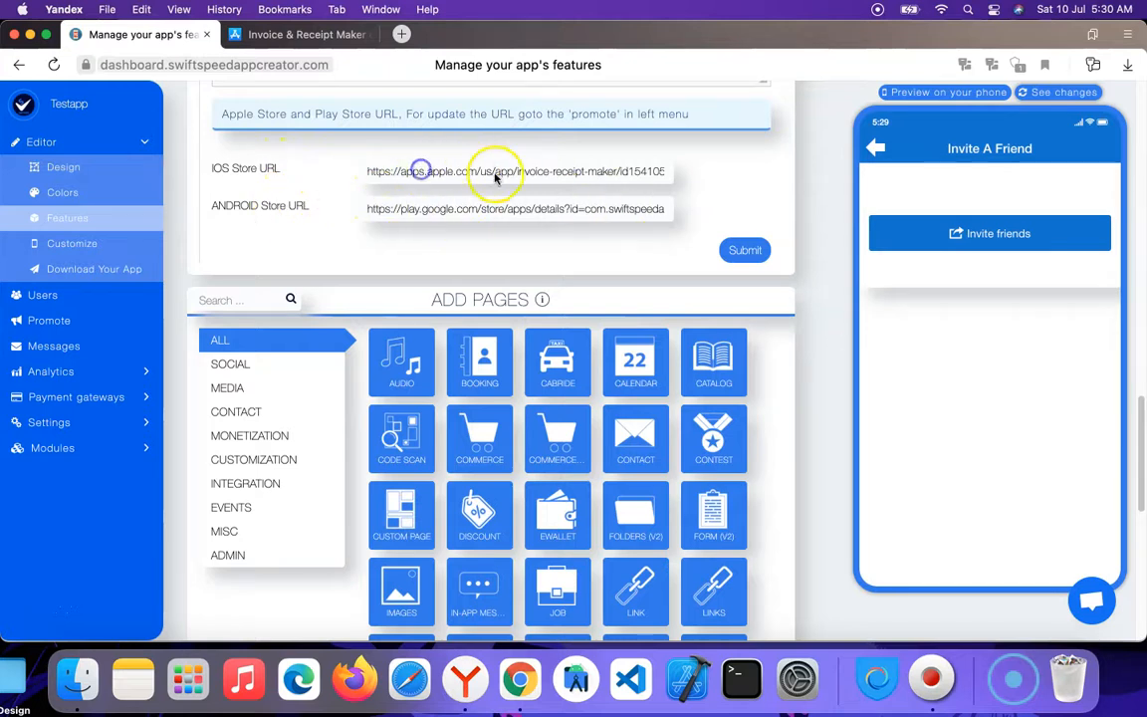
triple_click(547, 179)
drag(681, 176, 583, 199)
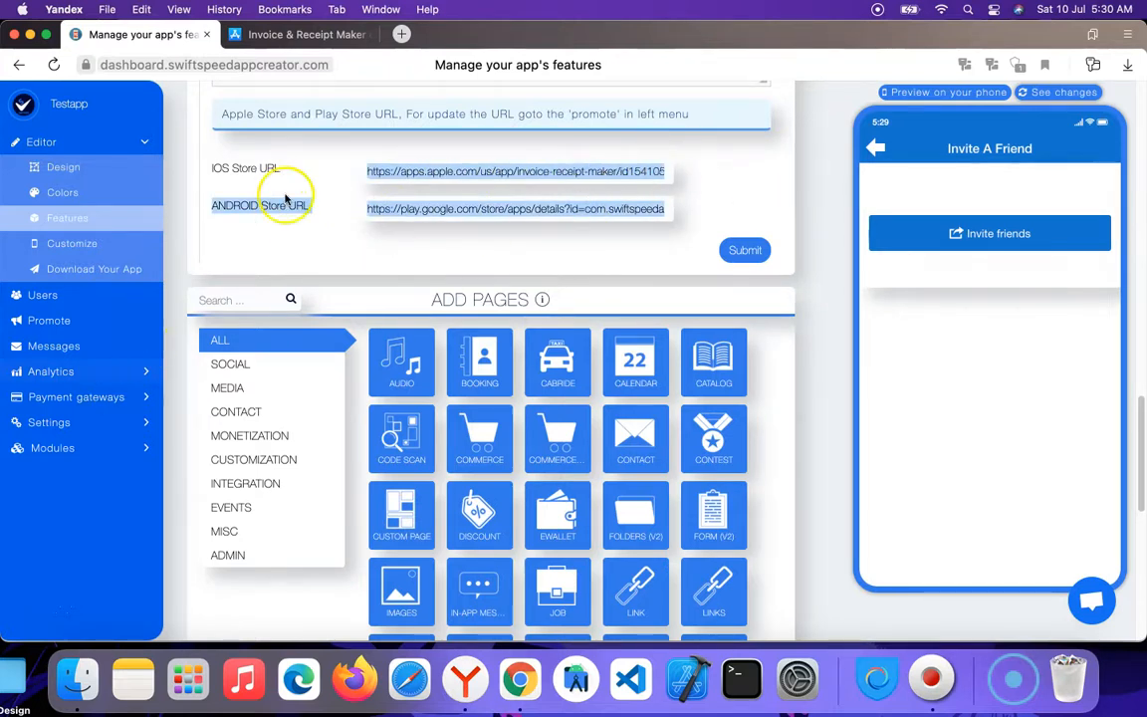
scroll(492, 194, up, 10)
scroll(488, 227, up, 10)
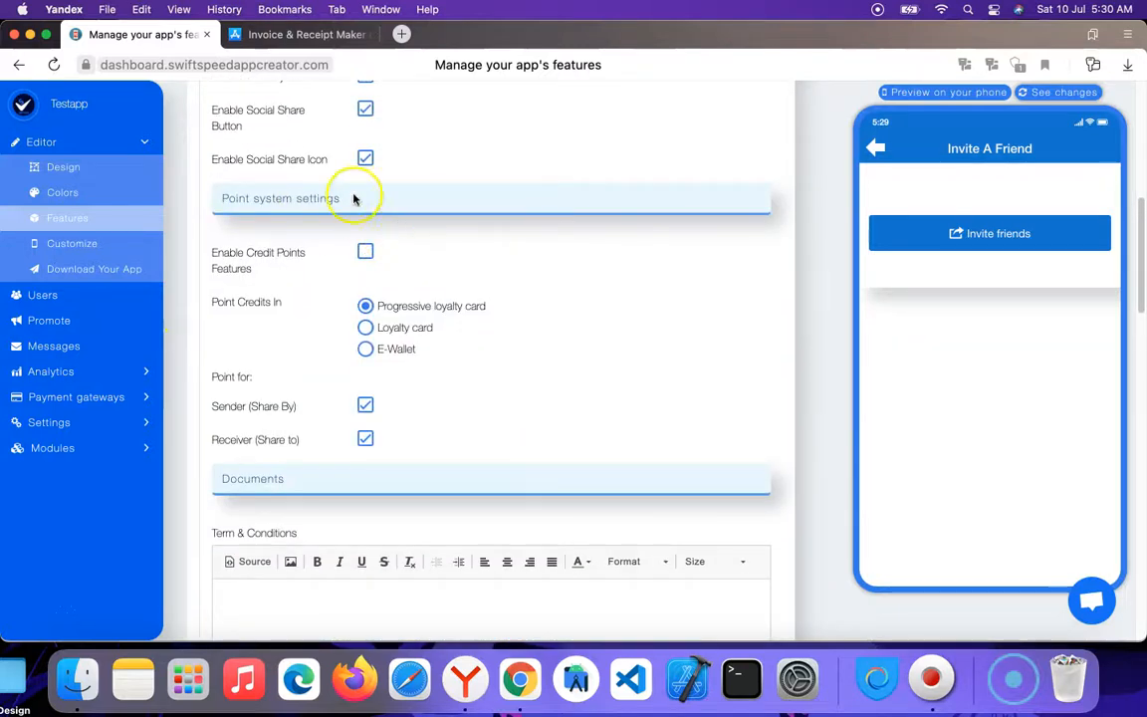
click(412, 252)
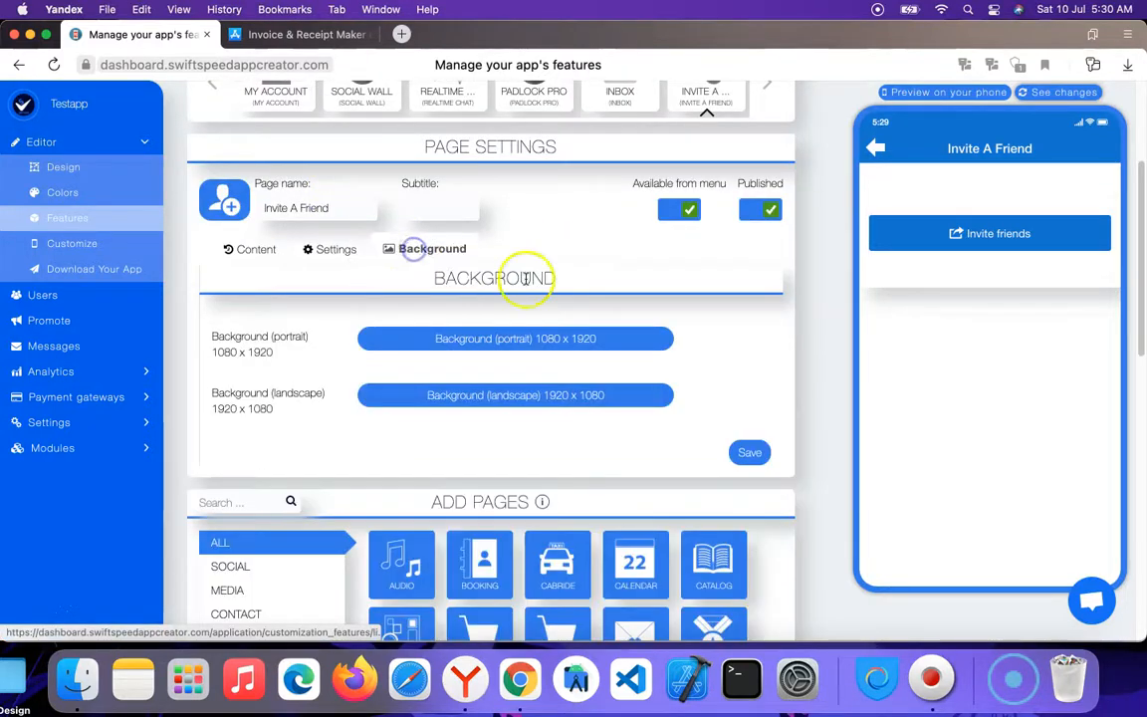
Add page content with the sharing text "Hi there, I found this app and i like it, you should download it too." and submit it
click(265, 249)
click(766, 281)
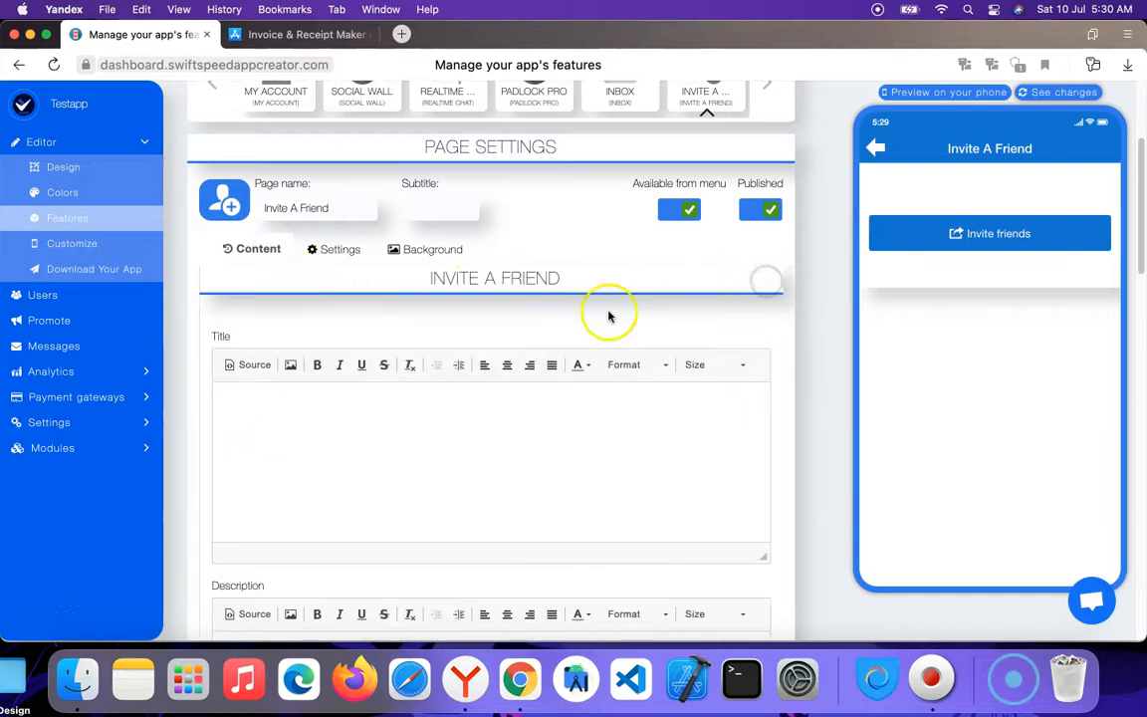
scroll(399, 358, down, 5)
scroll(403, 348, down, 10)
scroll(394, 308, up, 5)
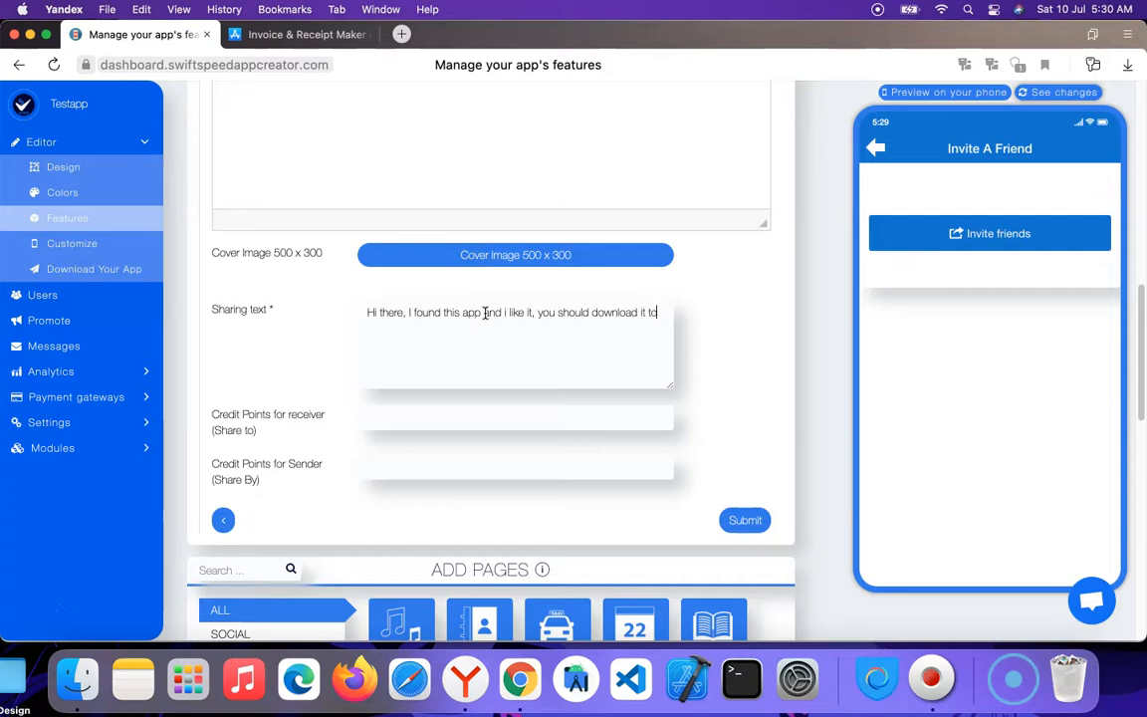
click(481, 311)
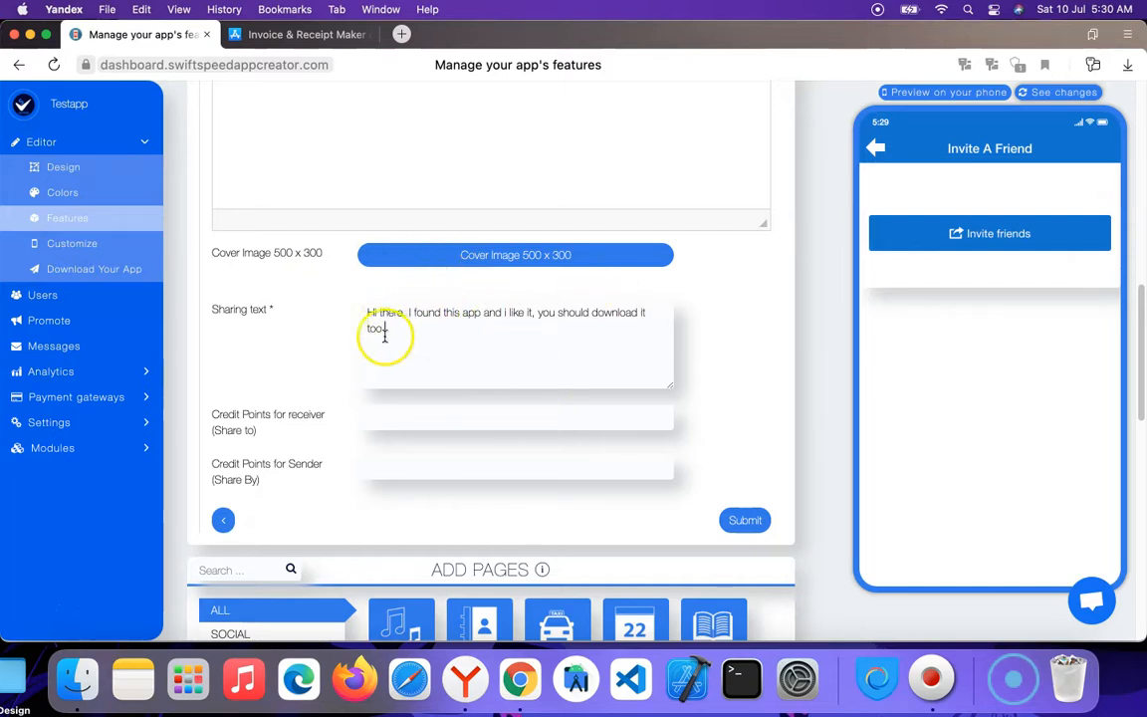
click(482, 328)
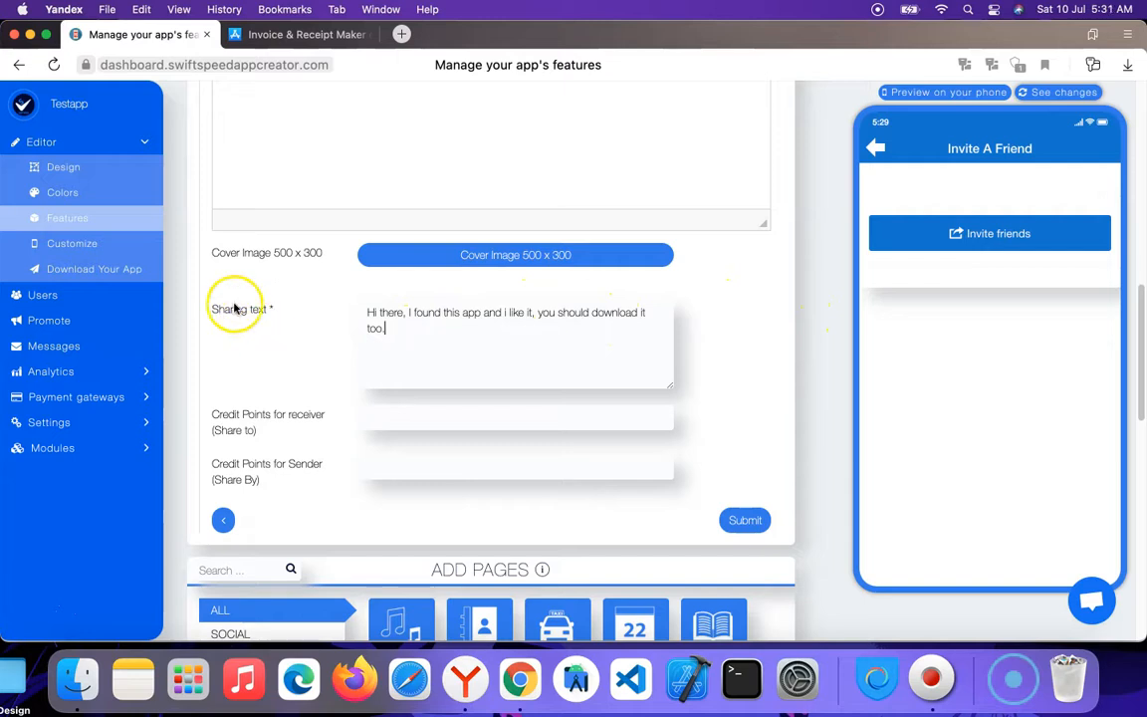
click(746, 519)
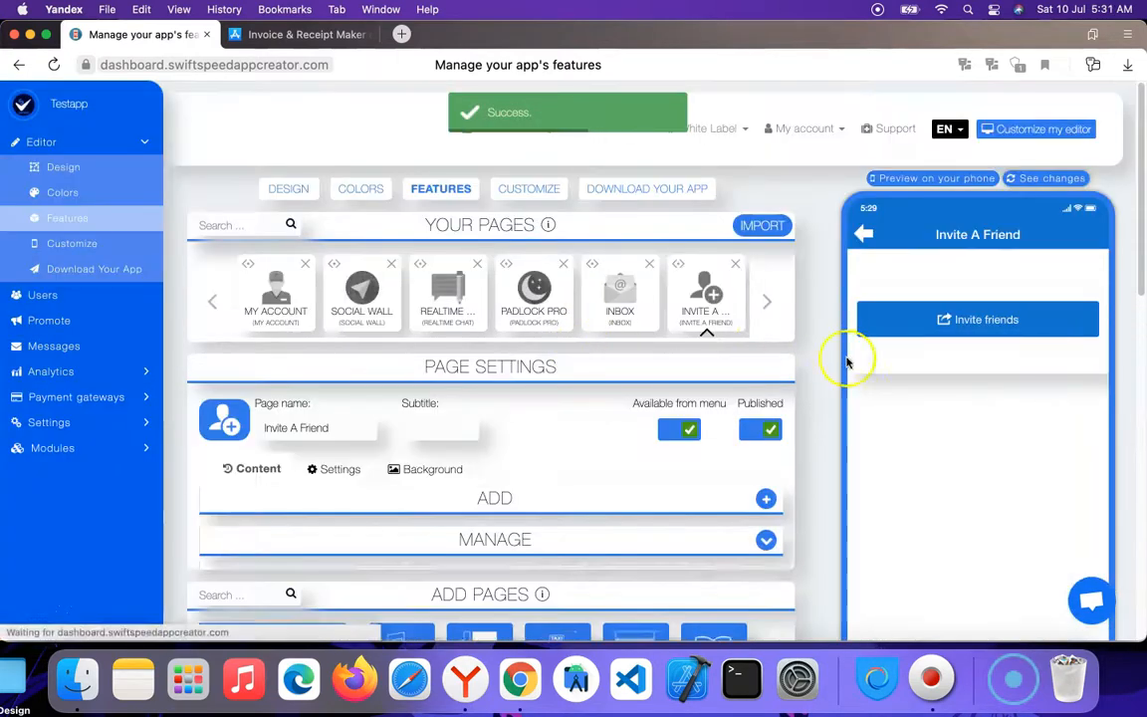
Refresh the phone preview of Invite A Friend and try its email address field and additional sharing options
click(1063, 178)
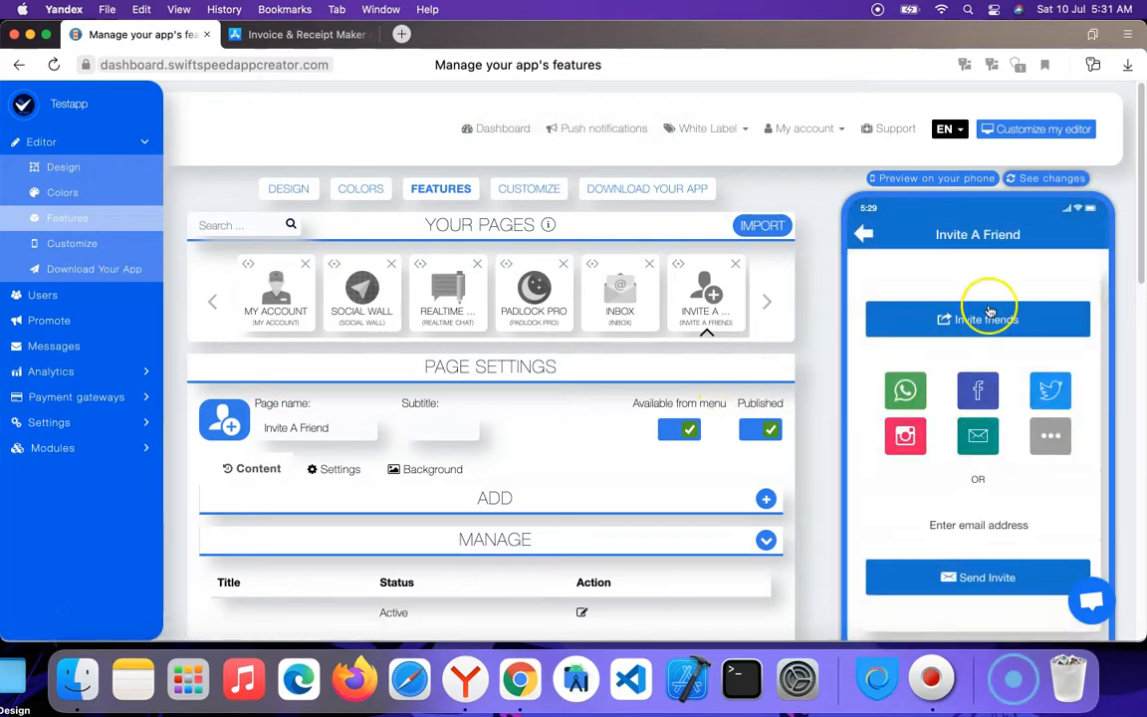
scroll(1023, 422, down, 3)
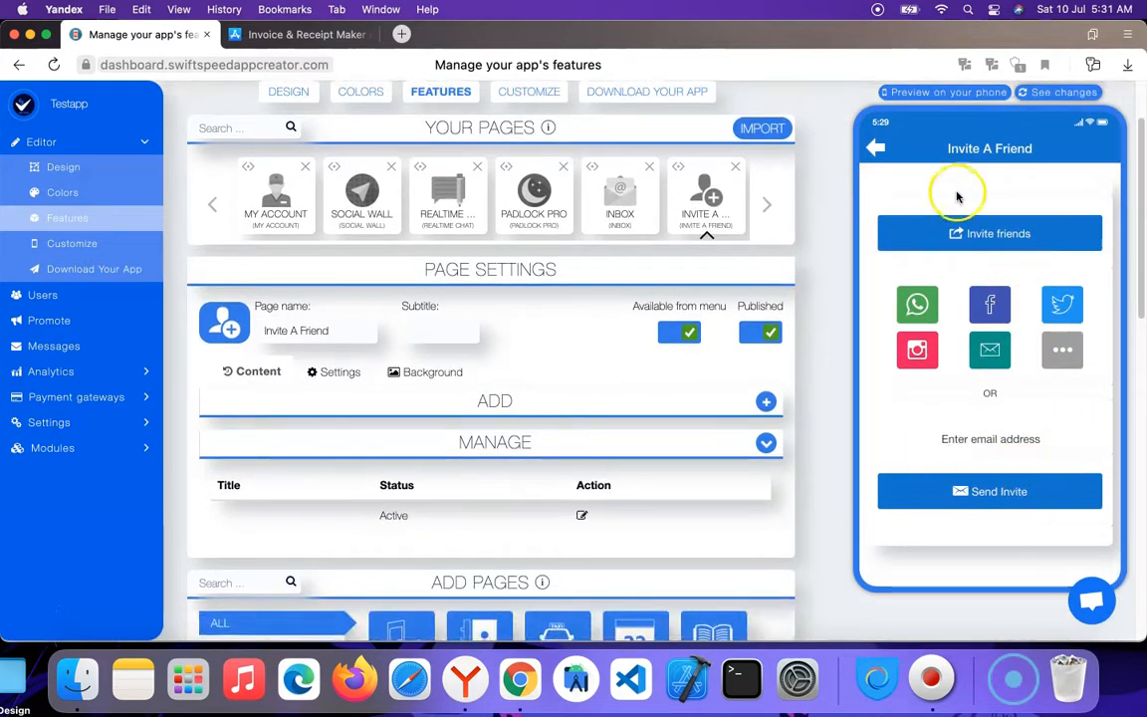
click(992, 442)
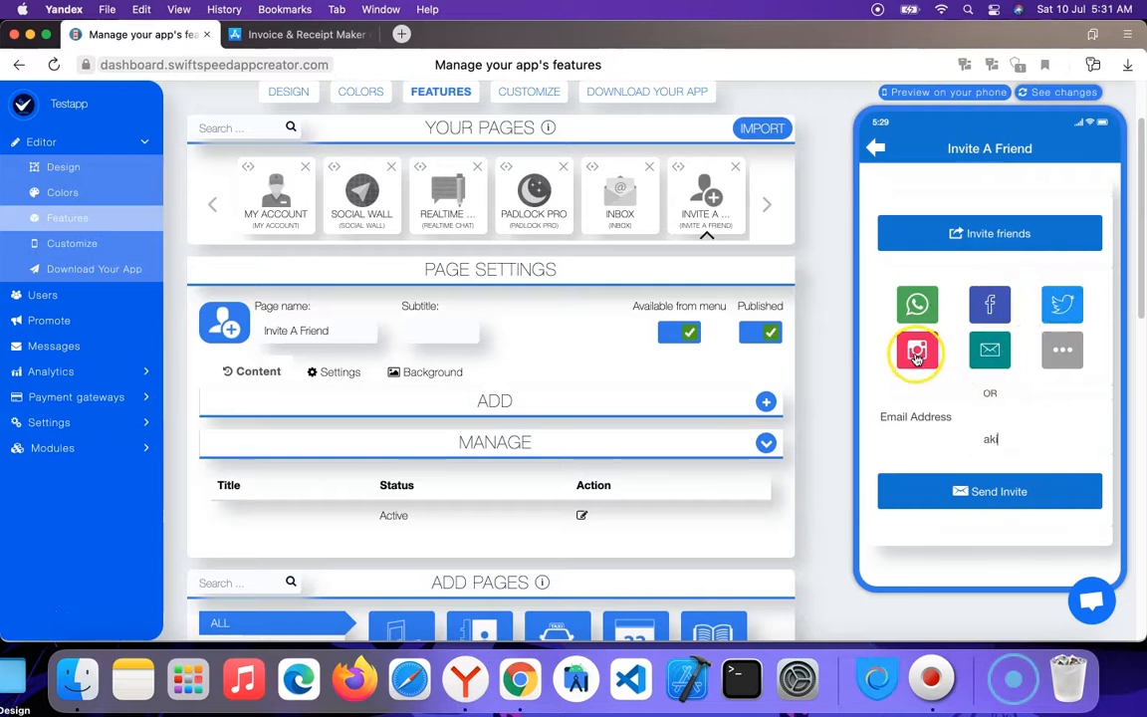
click(1071, 355)
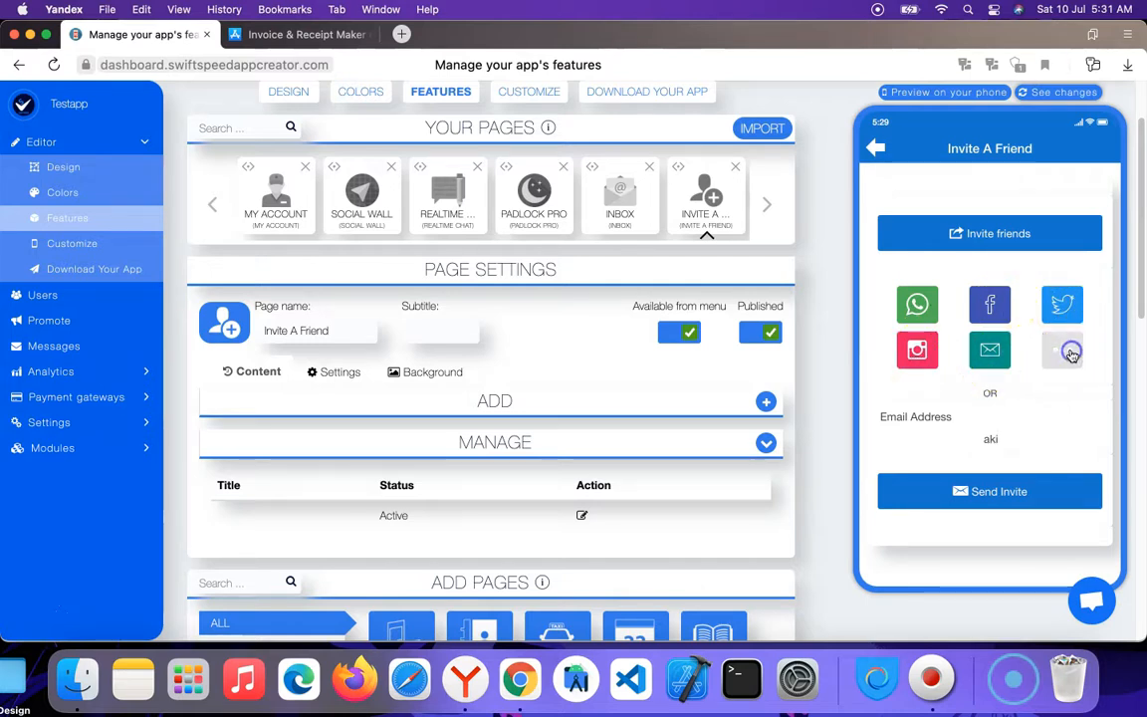
click(1066, 376)
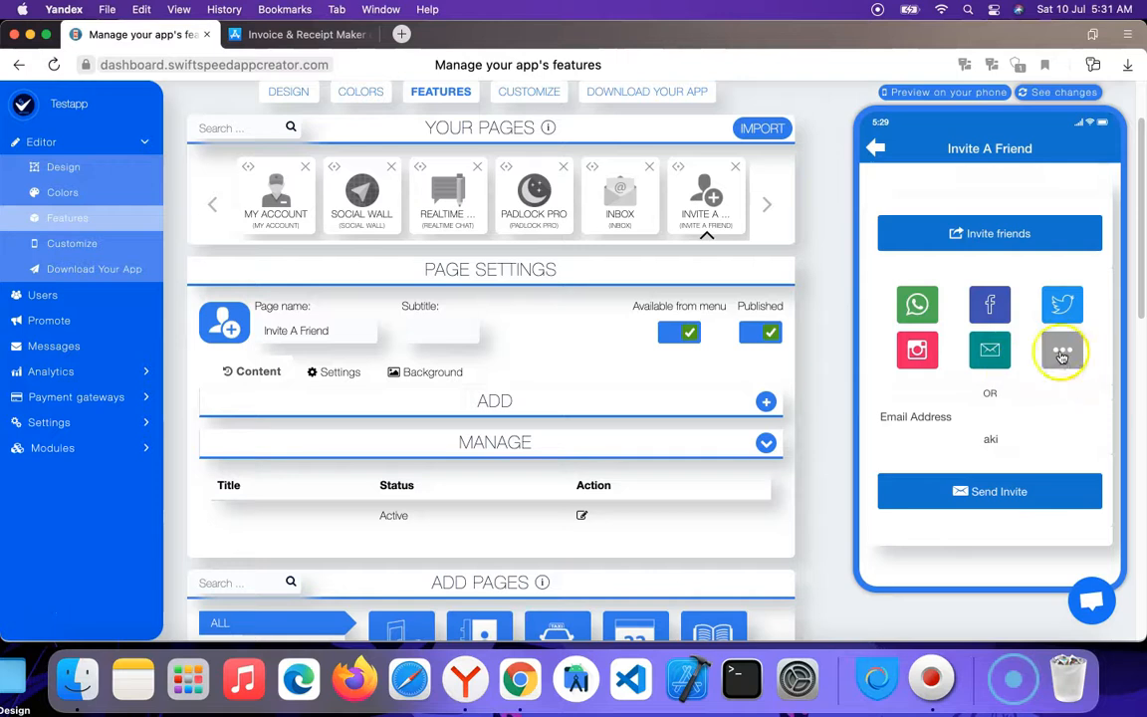
click(1068, 355)
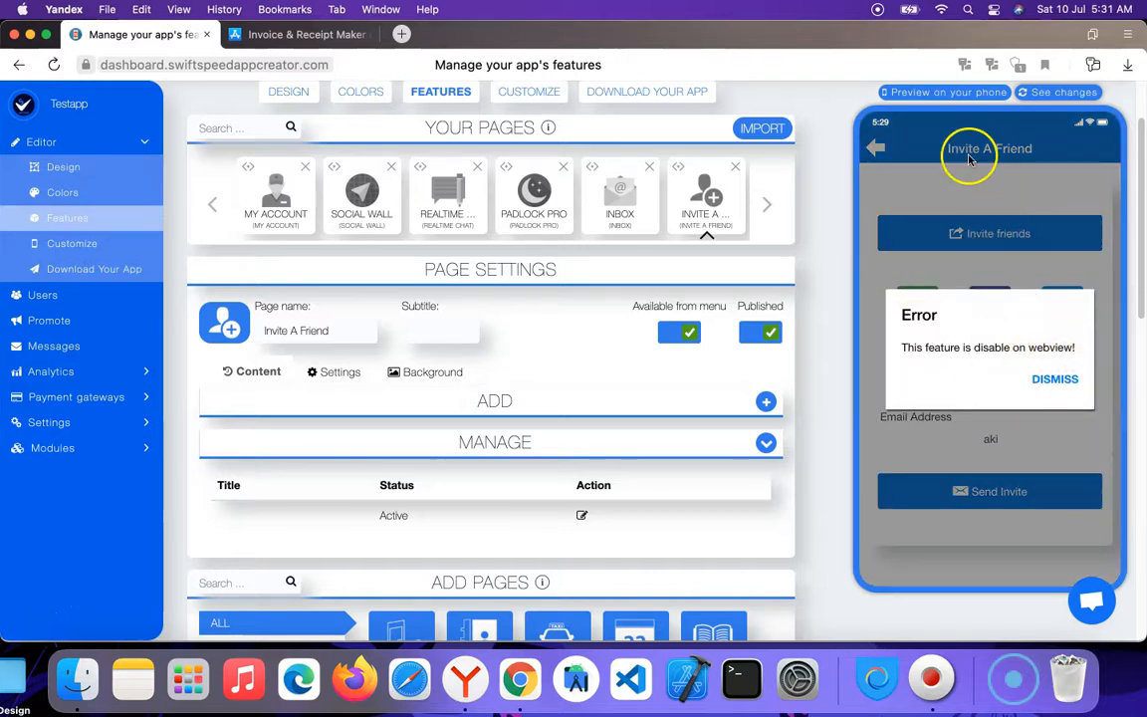
click(1055, 378)
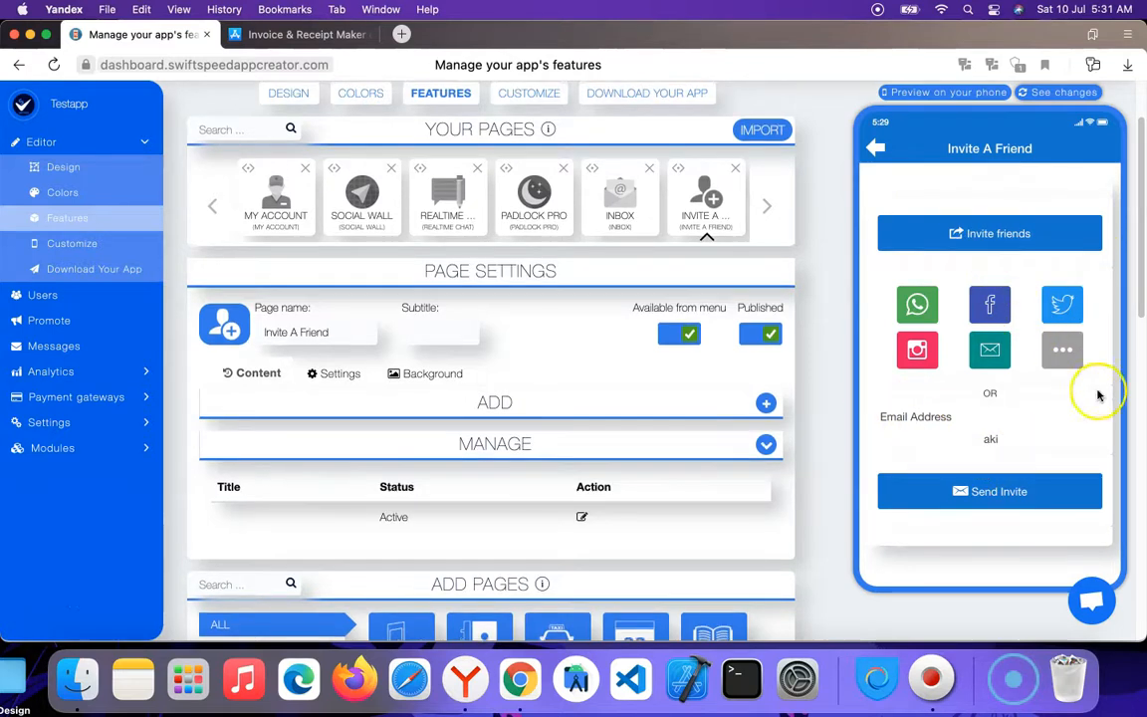
Edit the active Invite A Friend entry, setting its title to "Invite a friend" and description to "Please invite your friend to download our app"
click(346, 376)
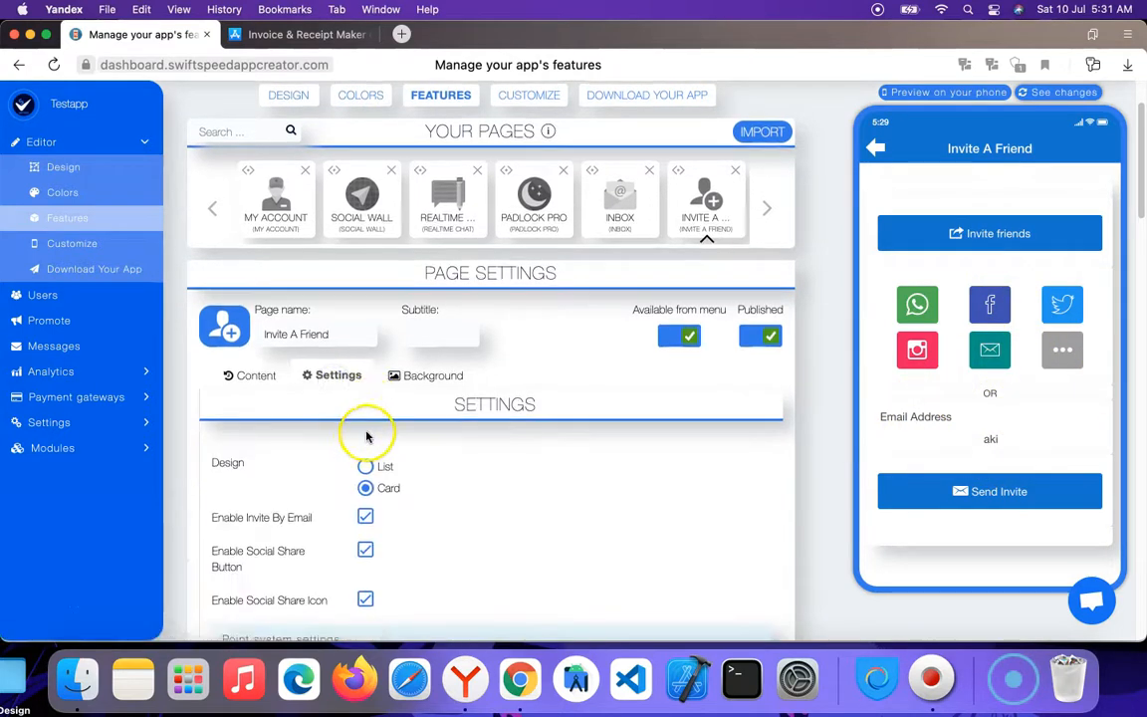
scroll(318, 398, down, 1)
click(254, 342)
scroll(448, 399, down, 3)
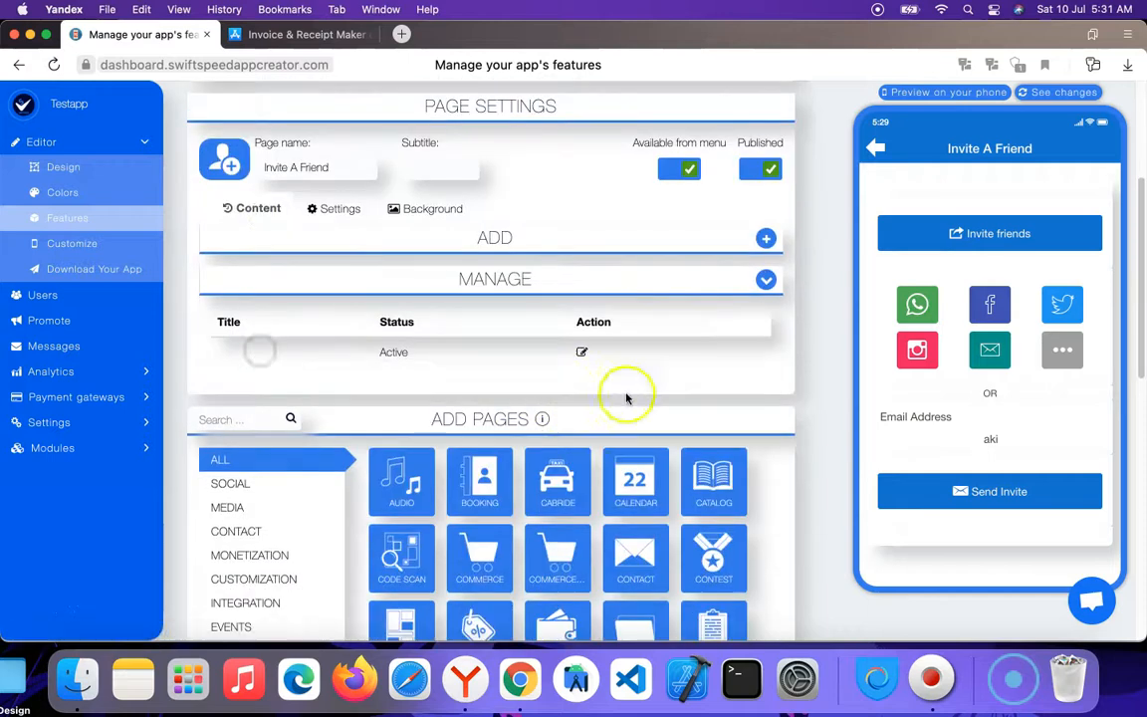
click(582, 354)
scroll(378, 458, down, 2)
click(319, 328)
scroll(428, 473, down, 2)
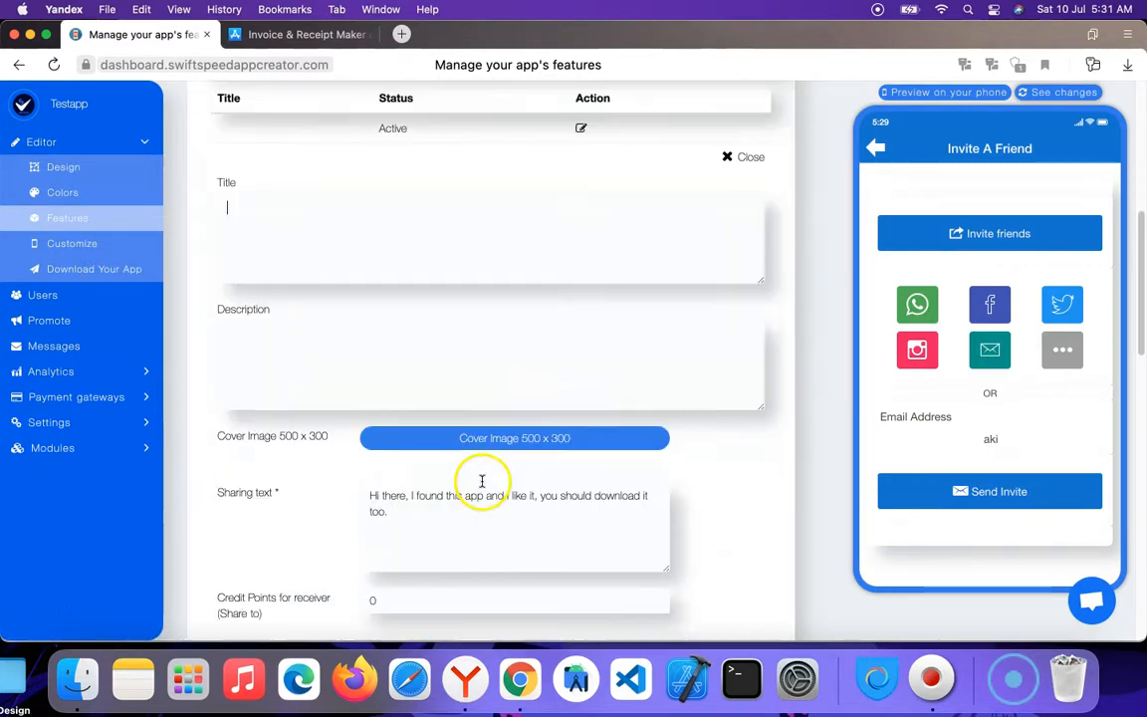
scroll(487, 458, down, 1)
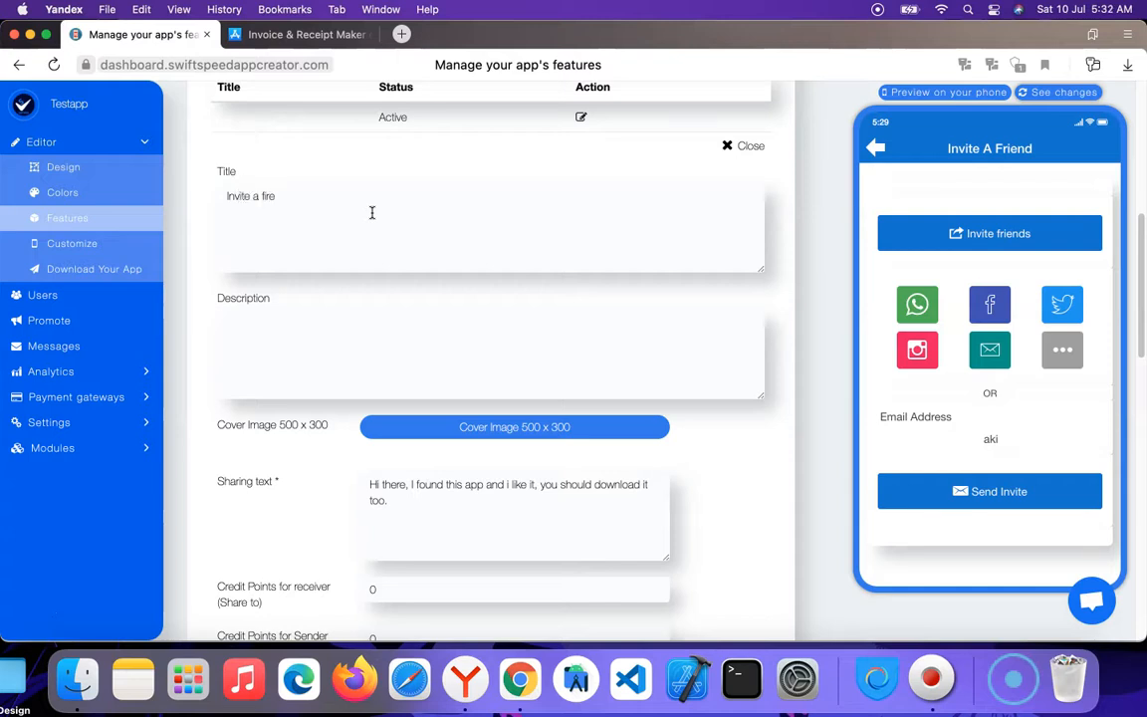
click(387, 324)
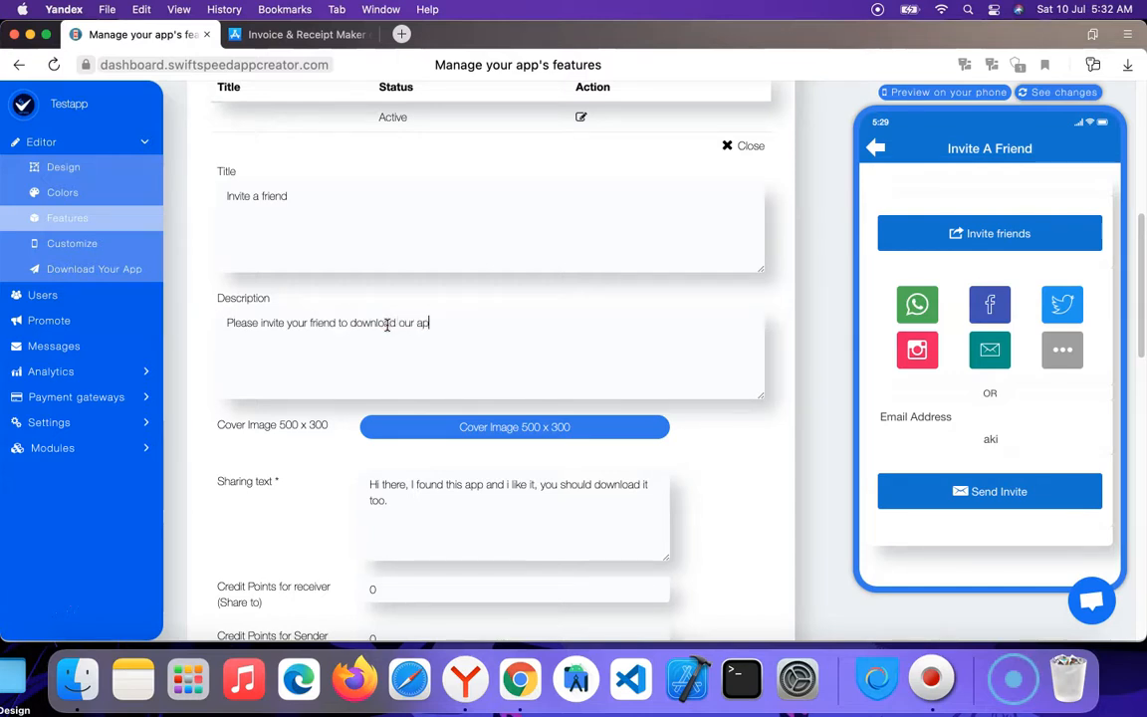
Upload the JPG image starting with 31e1d9a86f from Downloads as the 500 x 300 cover image and accept the default crop
click(538, 423)
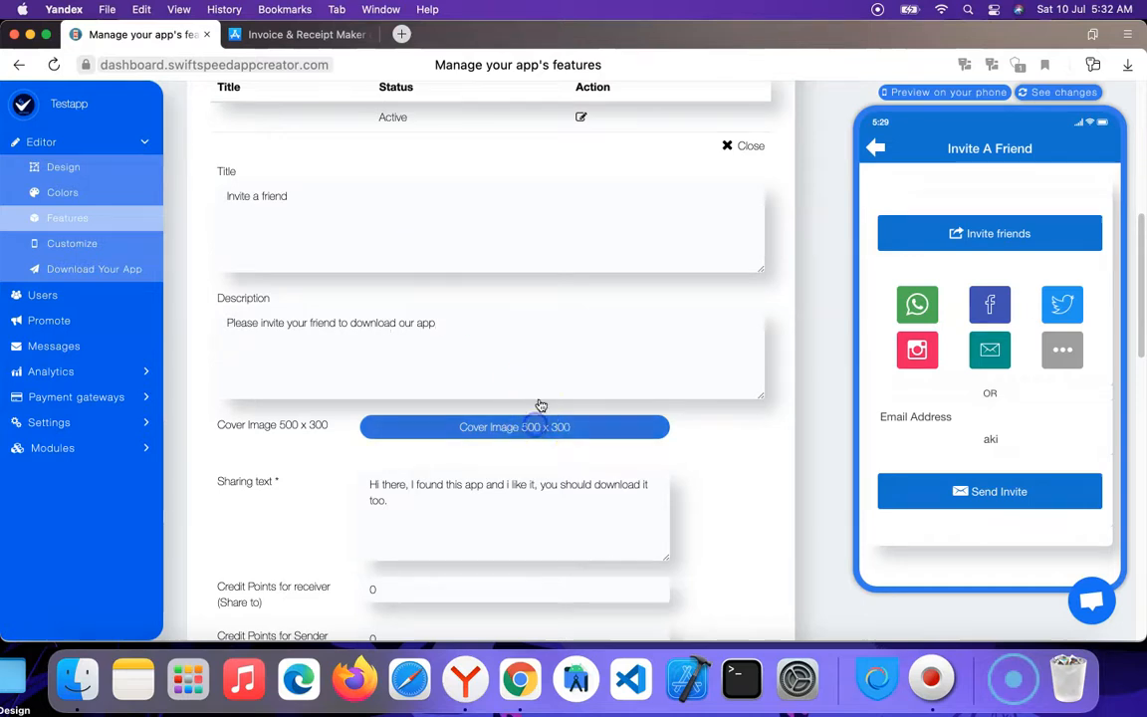
click(463, 248)
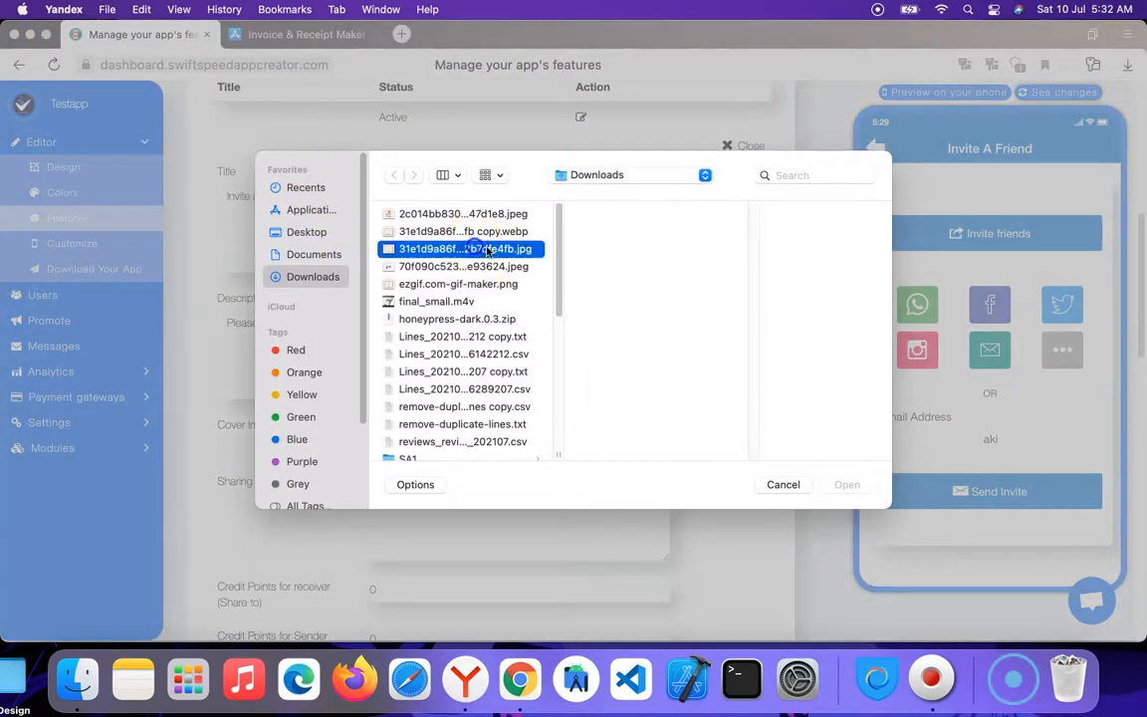
click(847, 483)
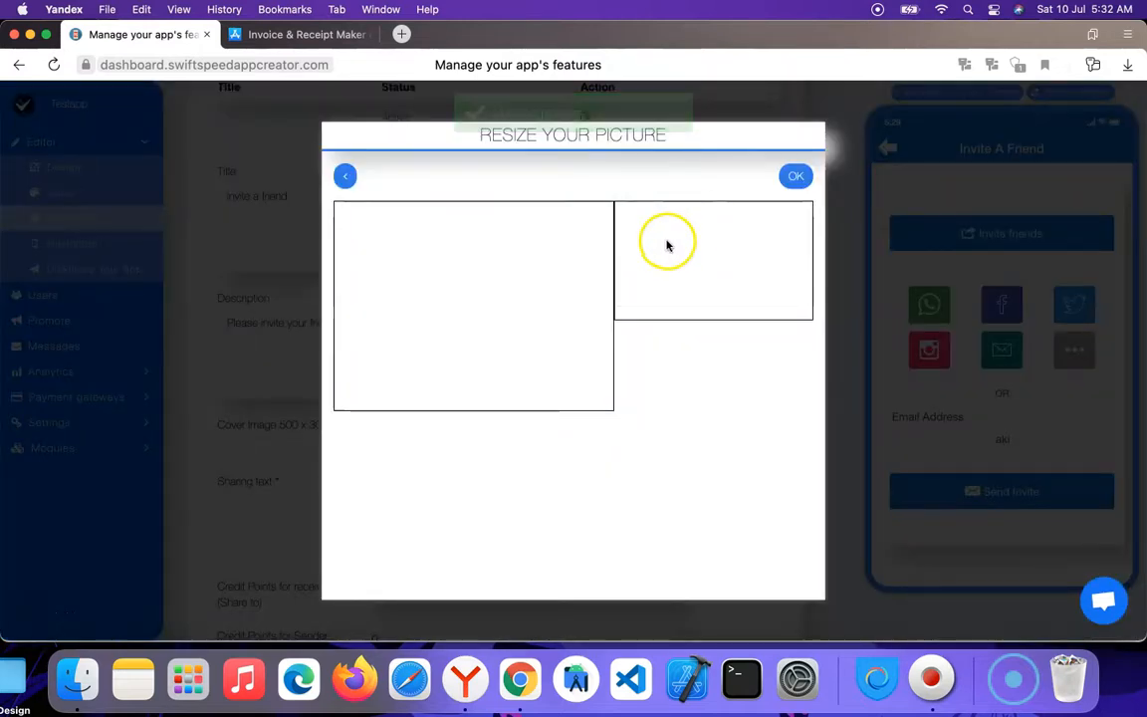
click(795, 175)
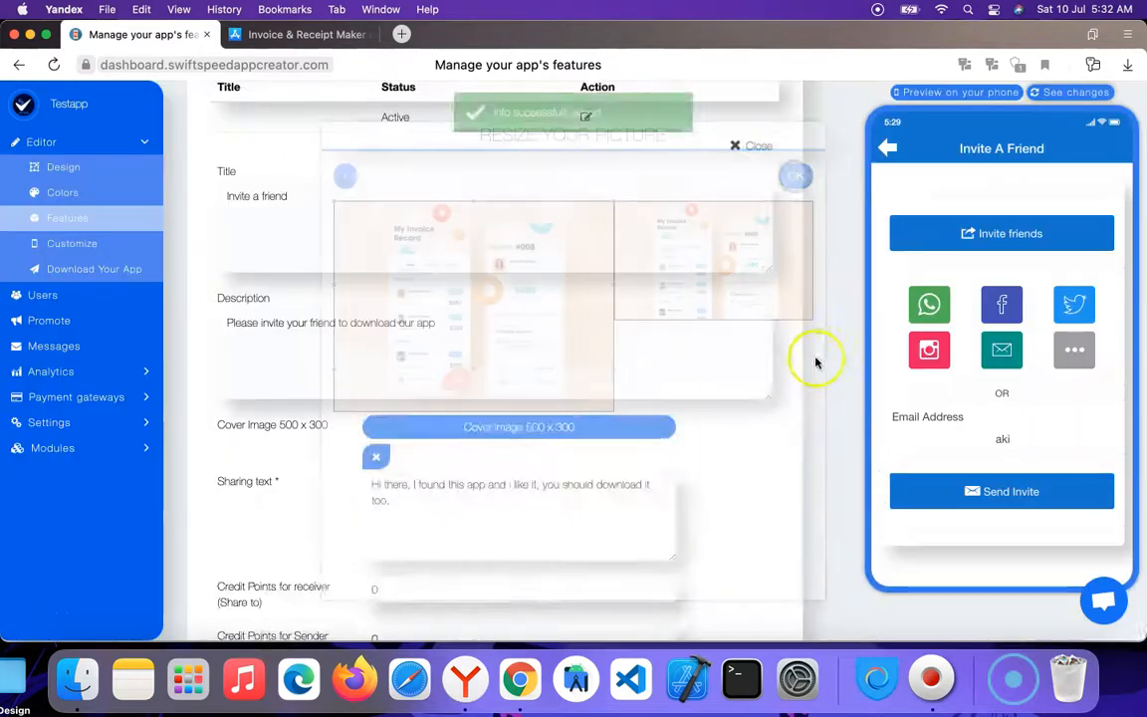
Submit the edited Invite A Friend entry and refresh the phone preview to load the changes
scroll(775, 497, down, 5)
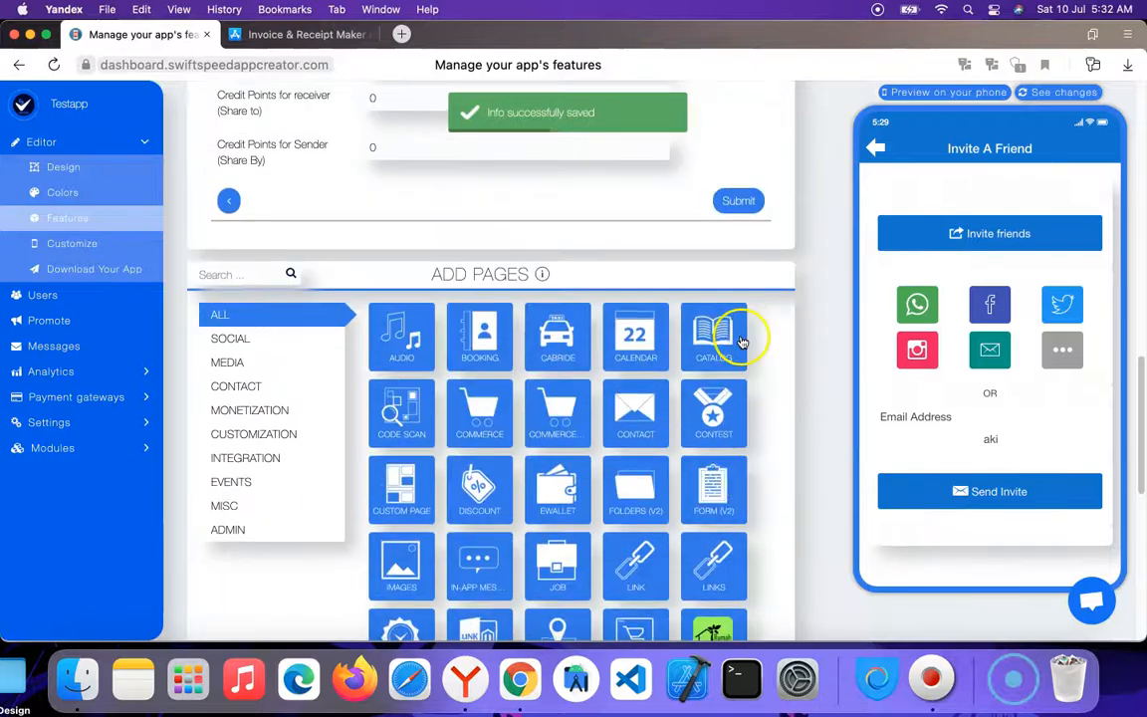
click(732, 204)
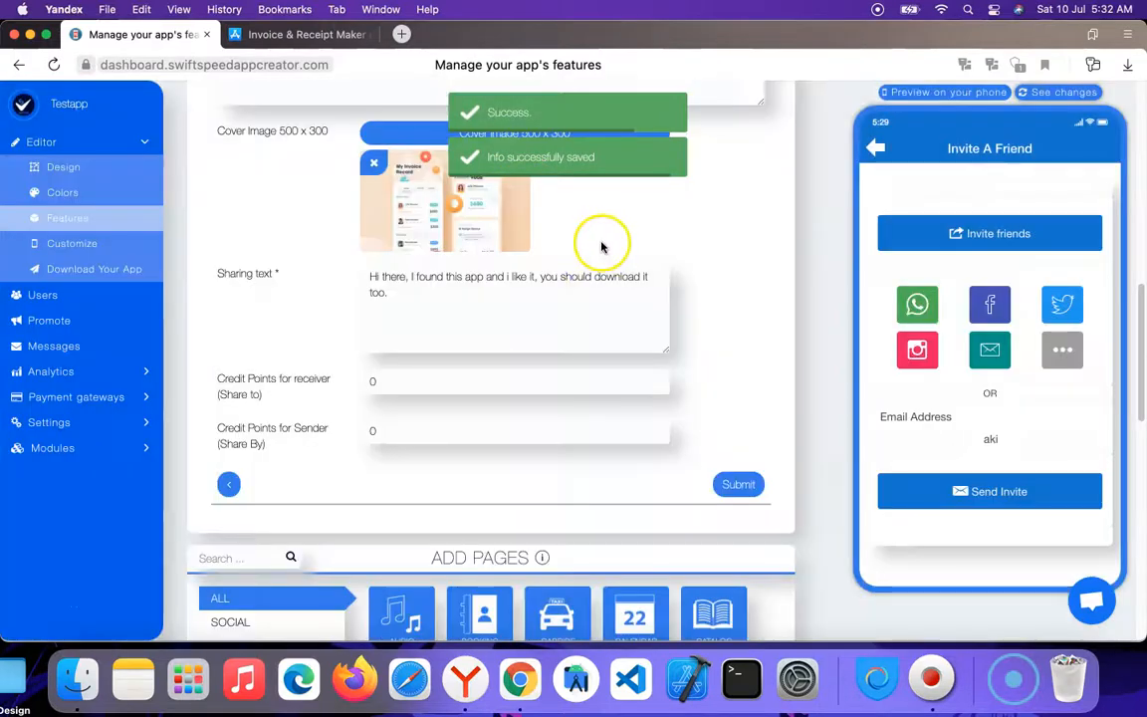
click(1042, 177)
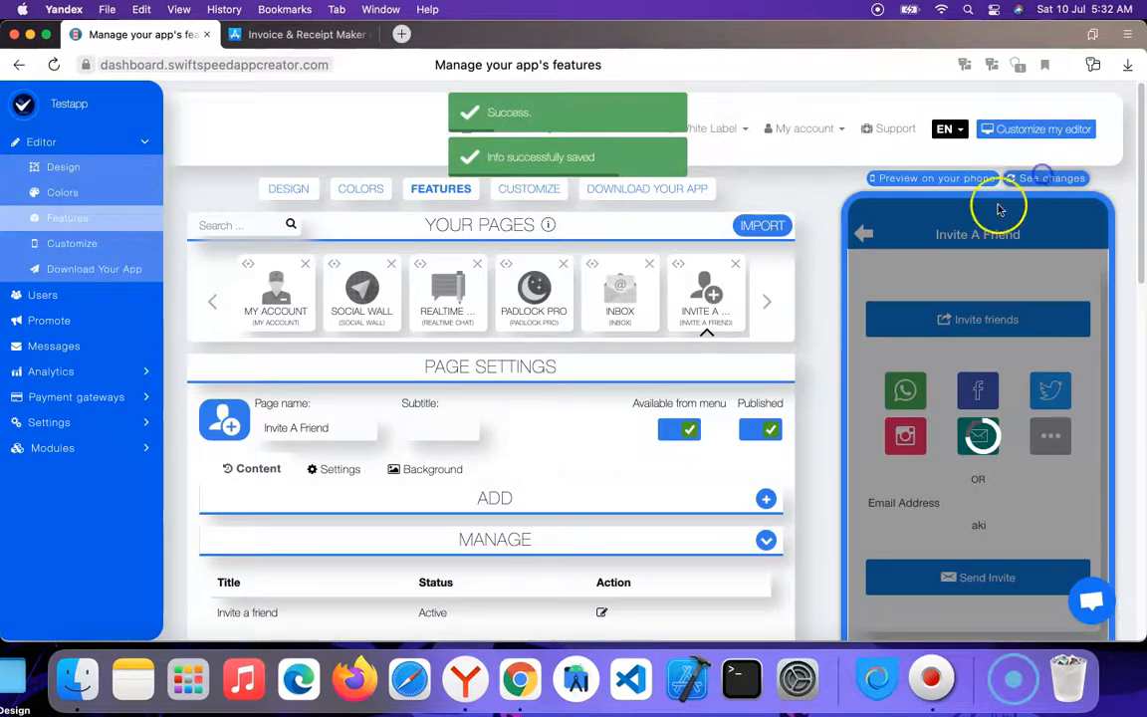
scroll(624, 274, down, 3)
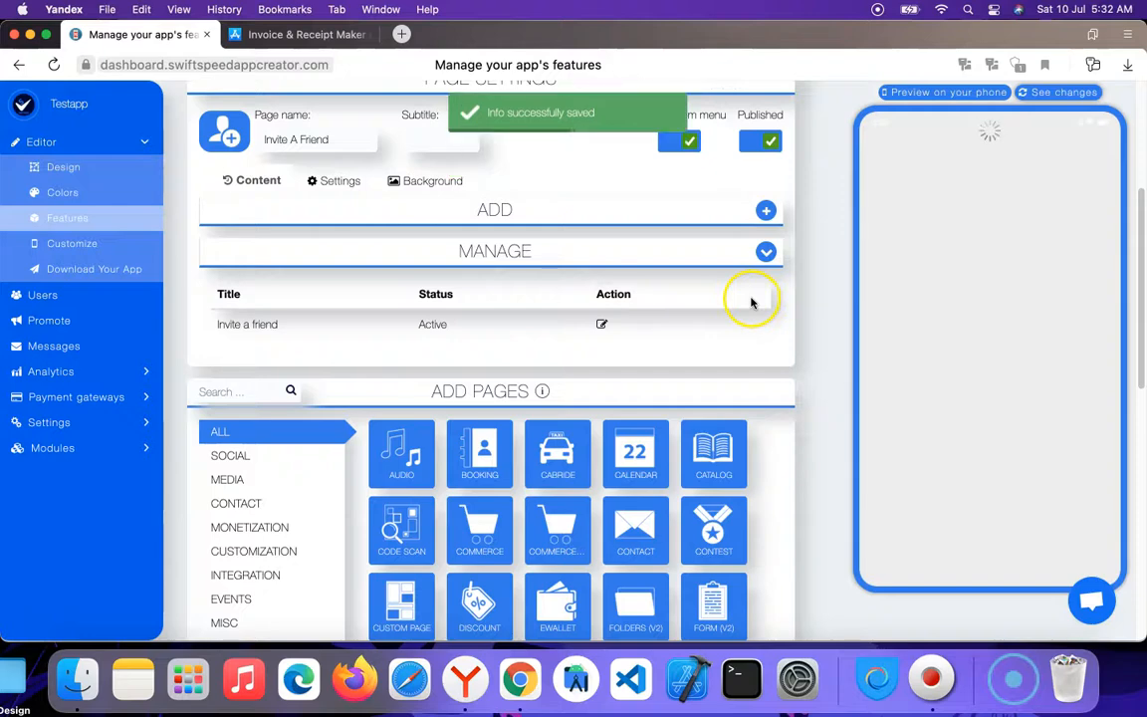
scroll(824, 319, up, 1)
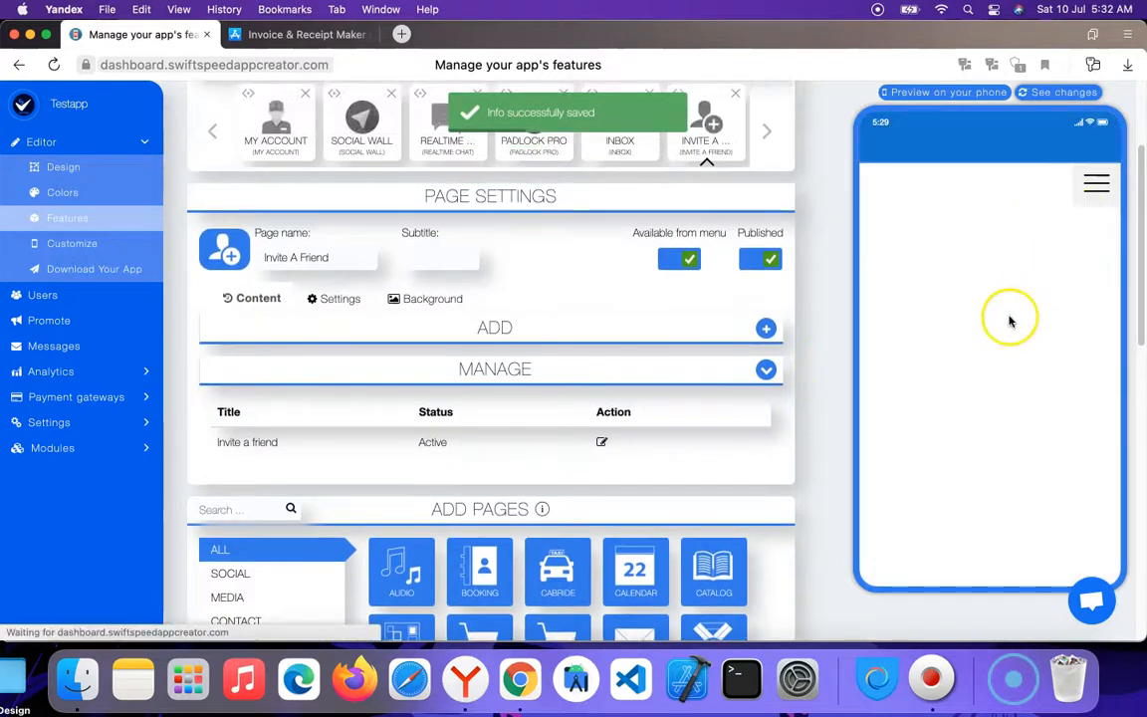
Review the Invite A Friend page in the phone preview, checking its cover image, title, description, sharing options and email invite field
click(1010, 320)
scroll(1010, 321, down, 5)
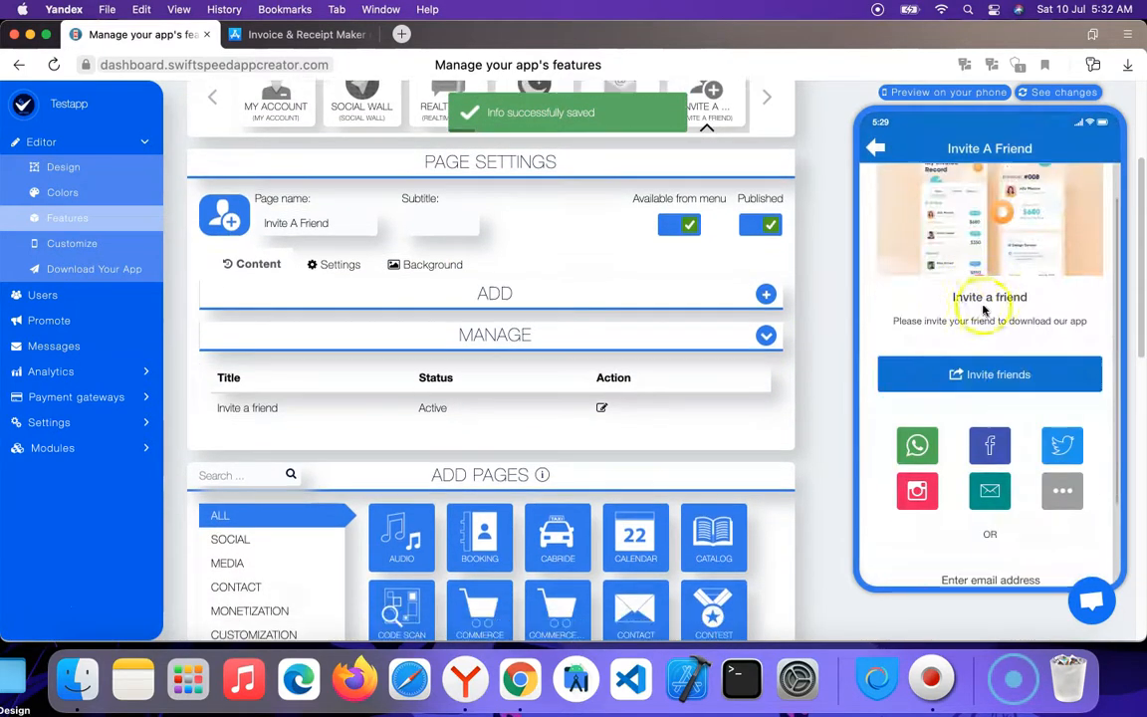
scroll(1015, 269, up, 5)
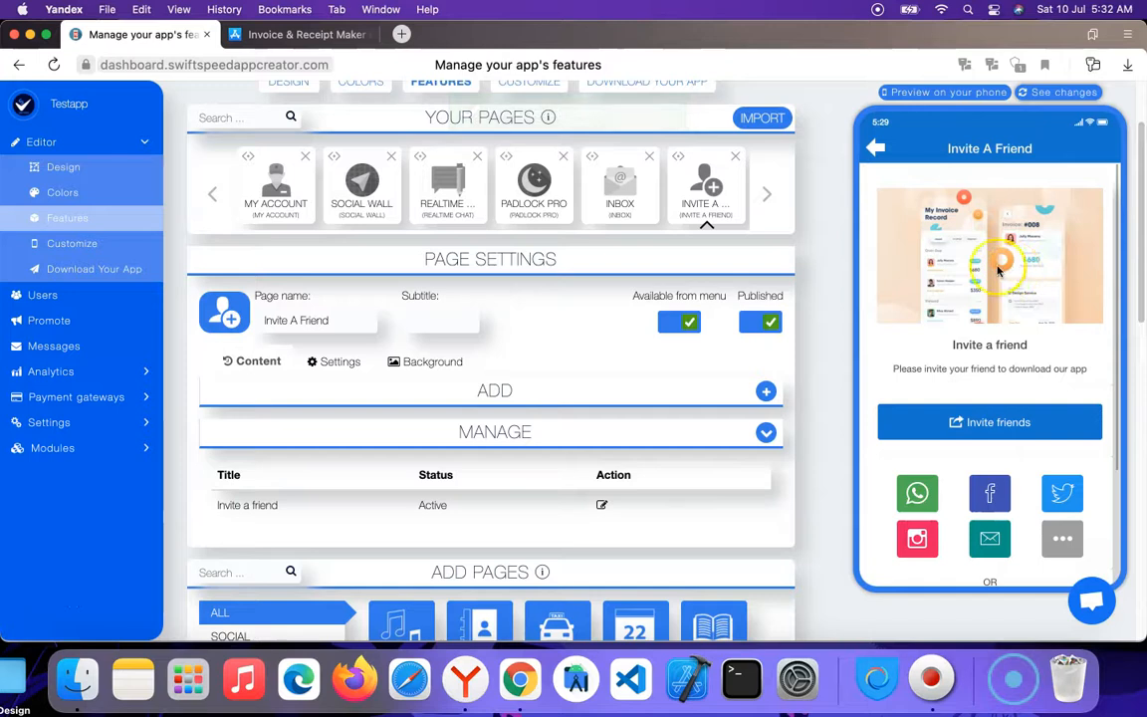
scroll(1006, 374, down, 3)
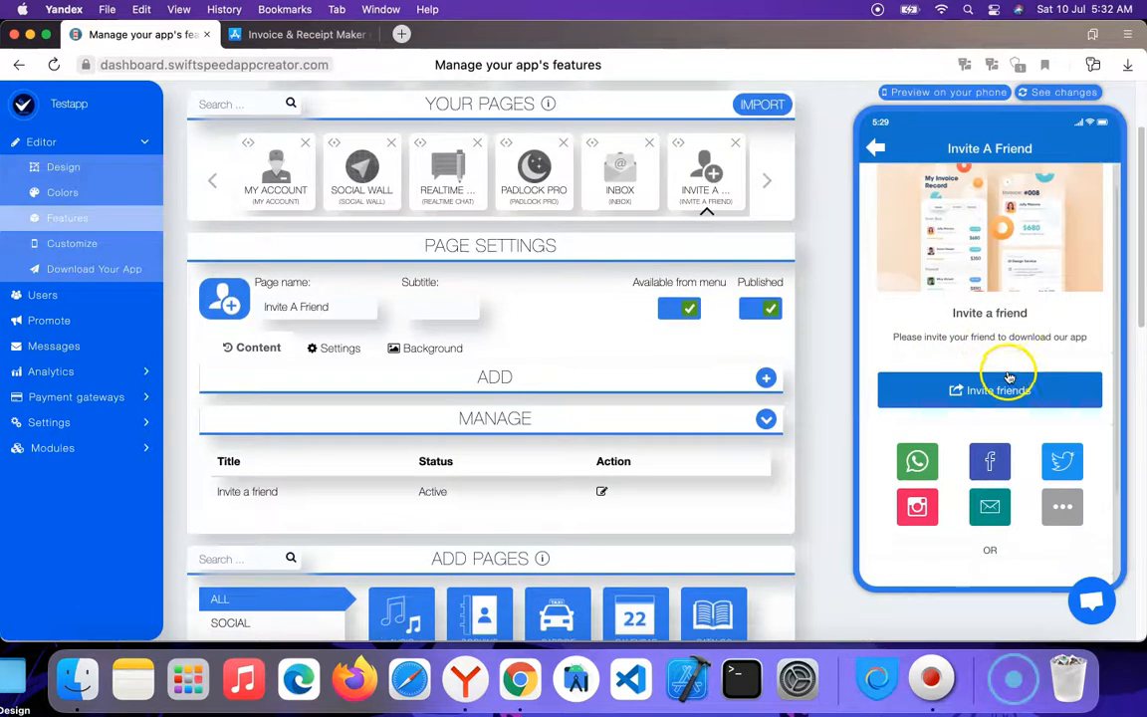
scroll(1053, 339, down, 2)
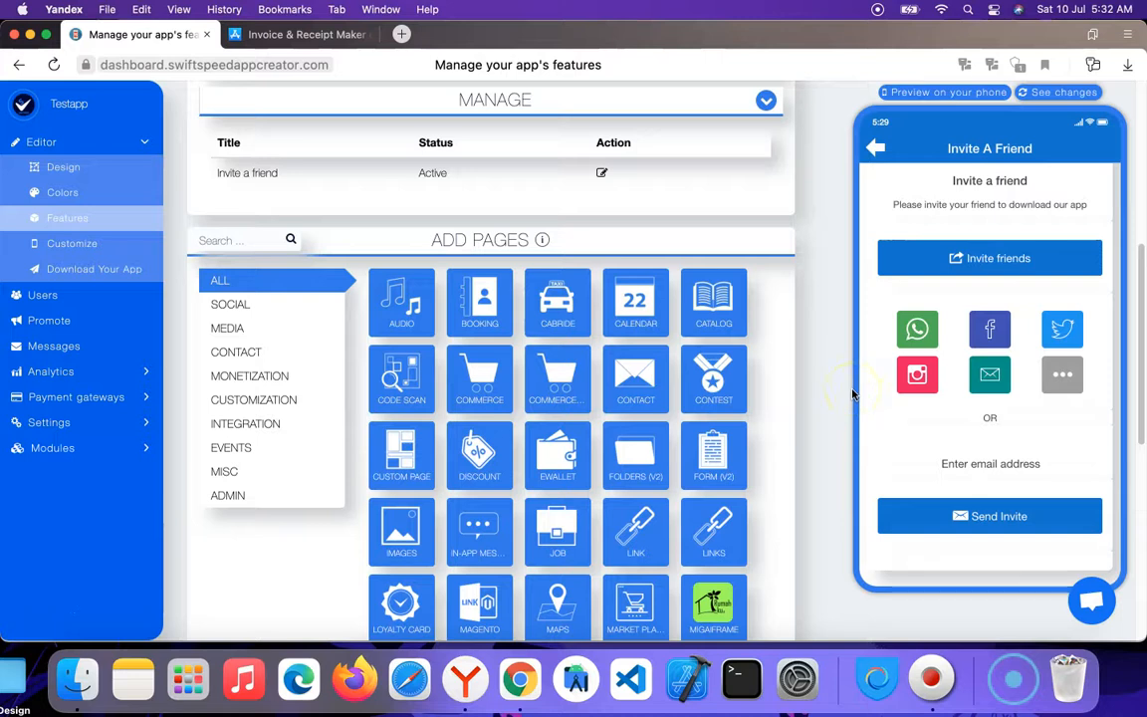
scroll(826, 318, up, 5)
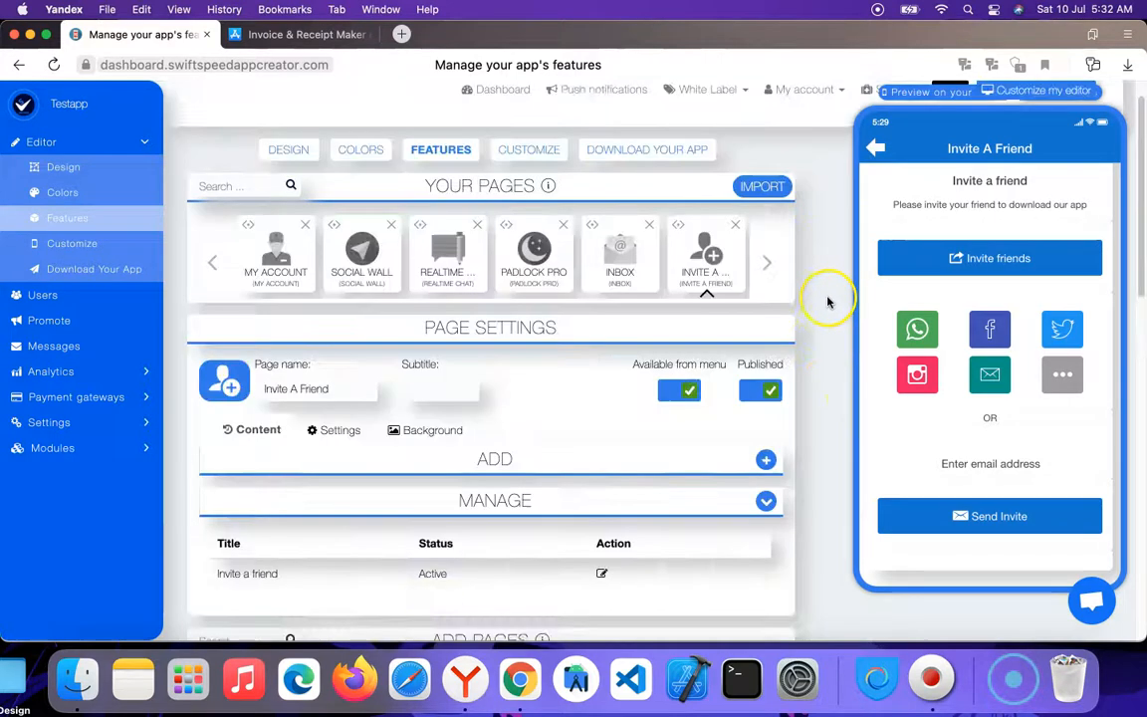